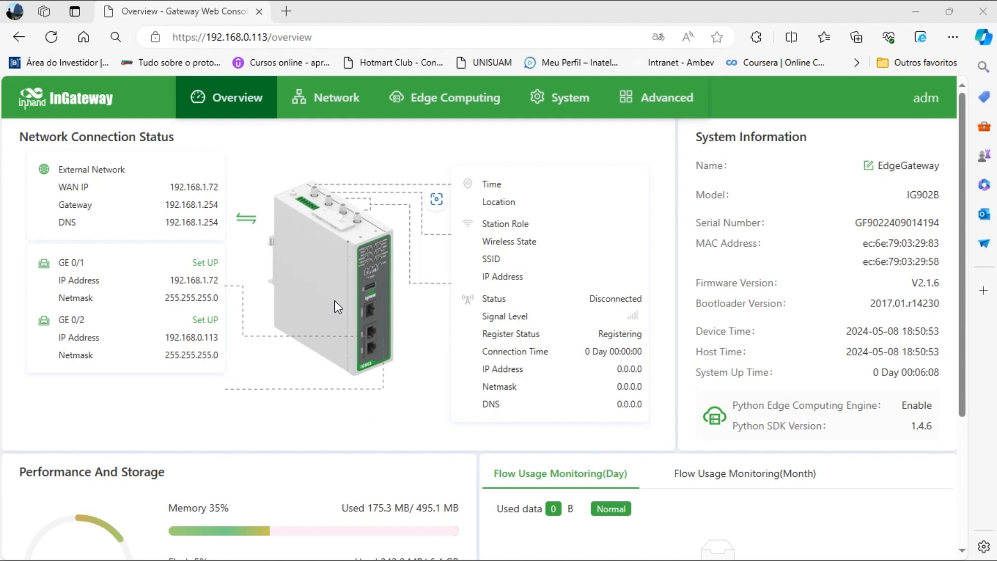
Open System > Configuration Management and highlight the Autosave switch, which is on.
{"action": "left_click", "coordinate": [556, 97]}
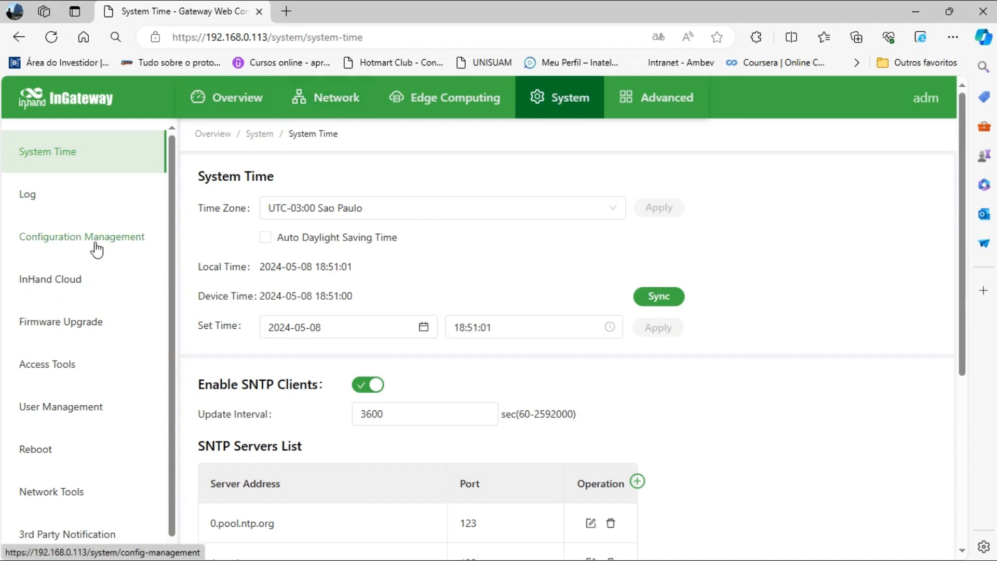
{"action": "left_click", "coordinate": [128, 245]}
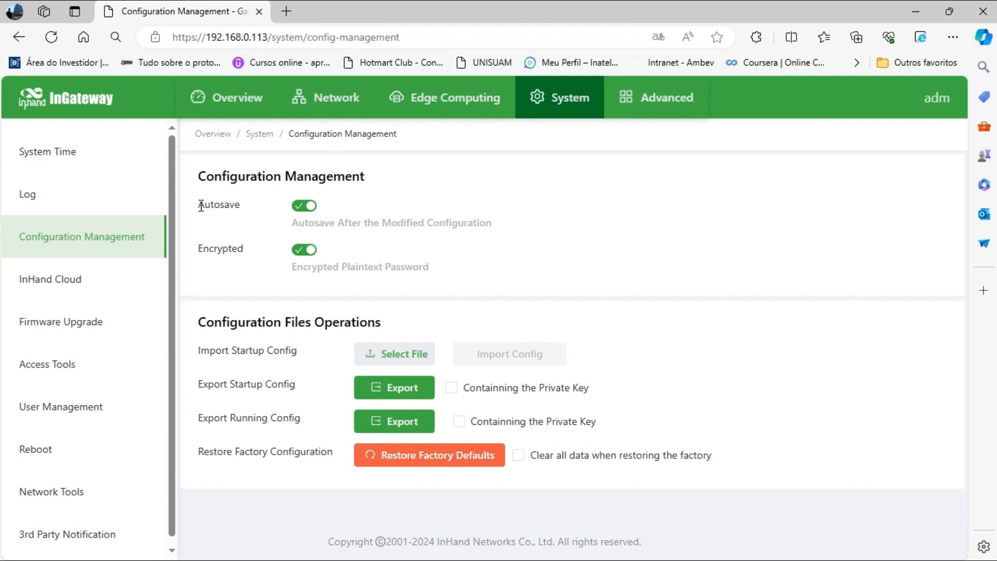
{"action": "left_click_drag", "start_coordinate": [200, 204], "coordinate": [238, 207]}
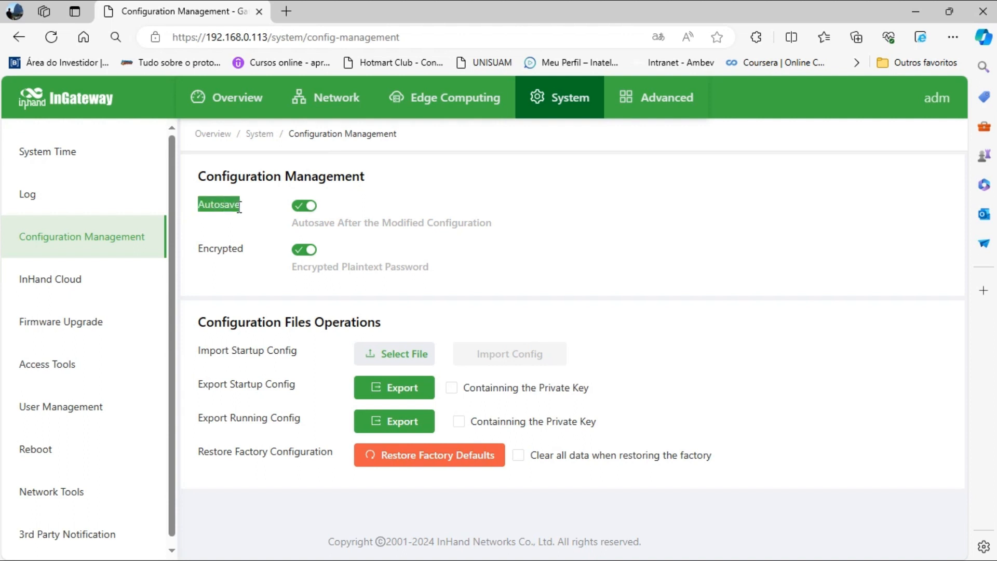
{"action": "left_click", "coordinate": [381, 199]}
Highlight the enabled Encrypted switch and its Encrypted Plaintext Password description.
{"action": "left_click_drag", "start_coordinate": [201, 252], "coordinate": [248, 253]}
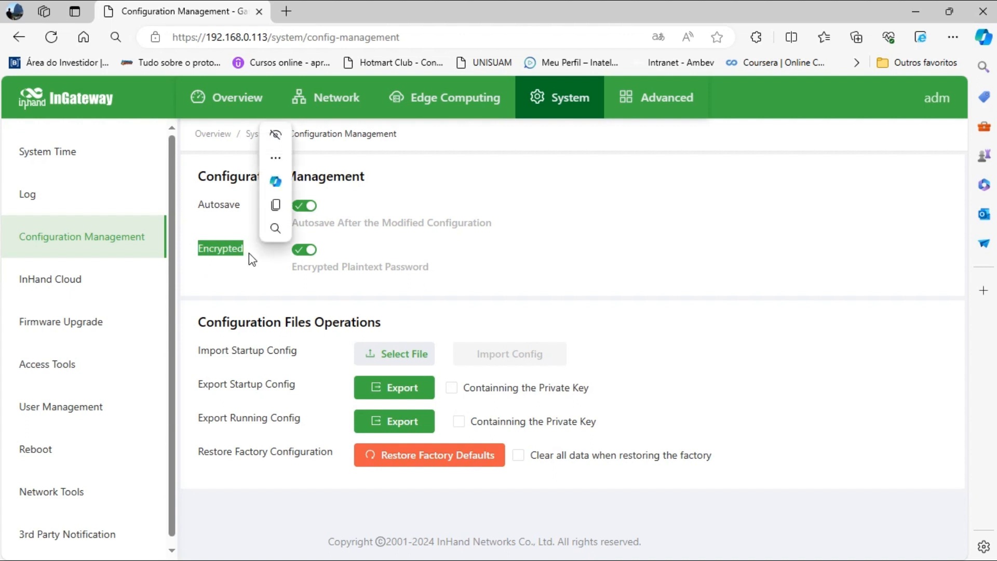
{"action": "left_click", "coordinate": [433, 224]}
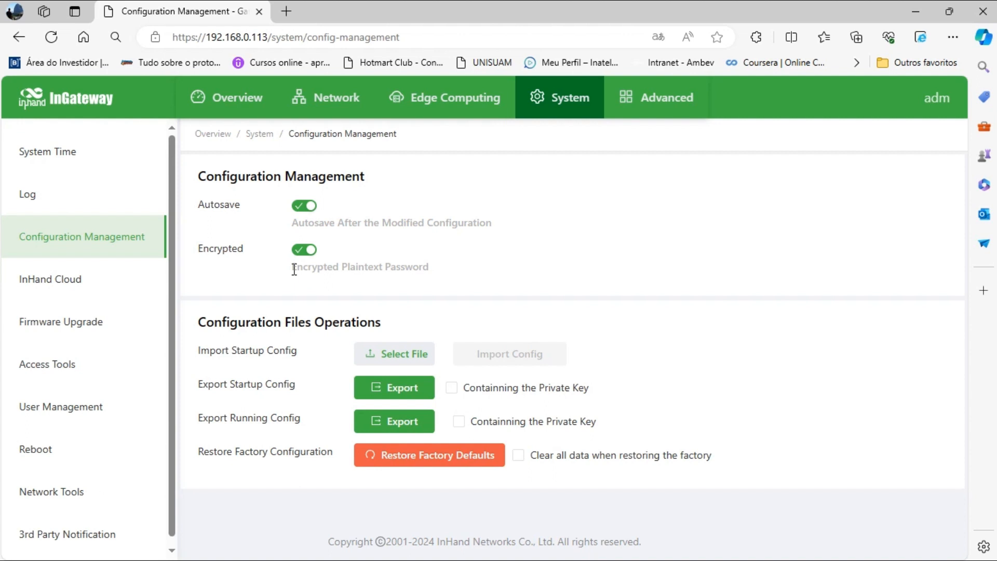
{"action": "left_click_drag", "start_coordinate": [294, 270], "coordinate": [449, 277]}
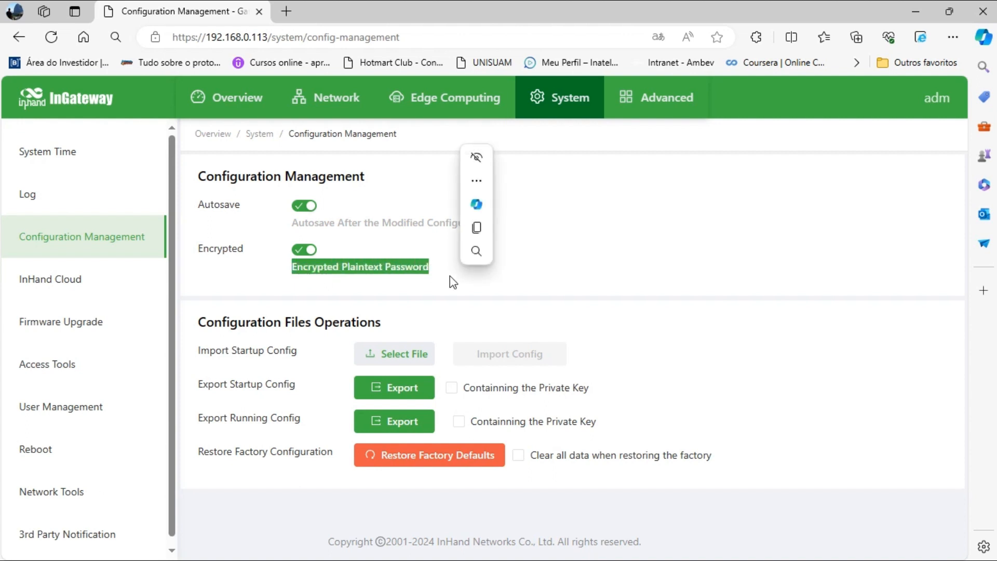
{"action": "left_click", "coordinate": [449, 276]}
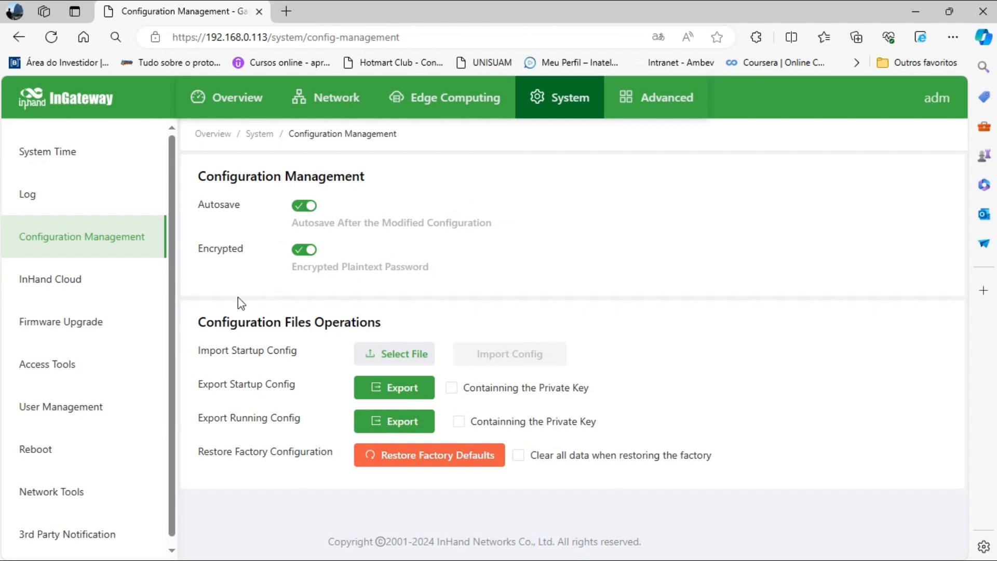
{"action": "left_click_drag", "start_coordinate": [201, 321], "coordinate": [389, 325]}
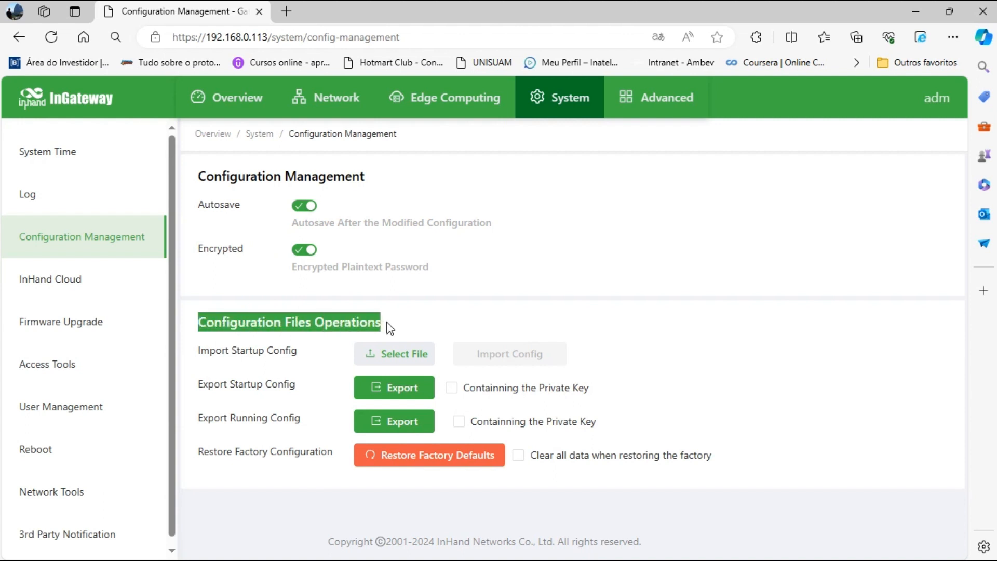
{"action": "left_click", "coordinate": [644, 293]}
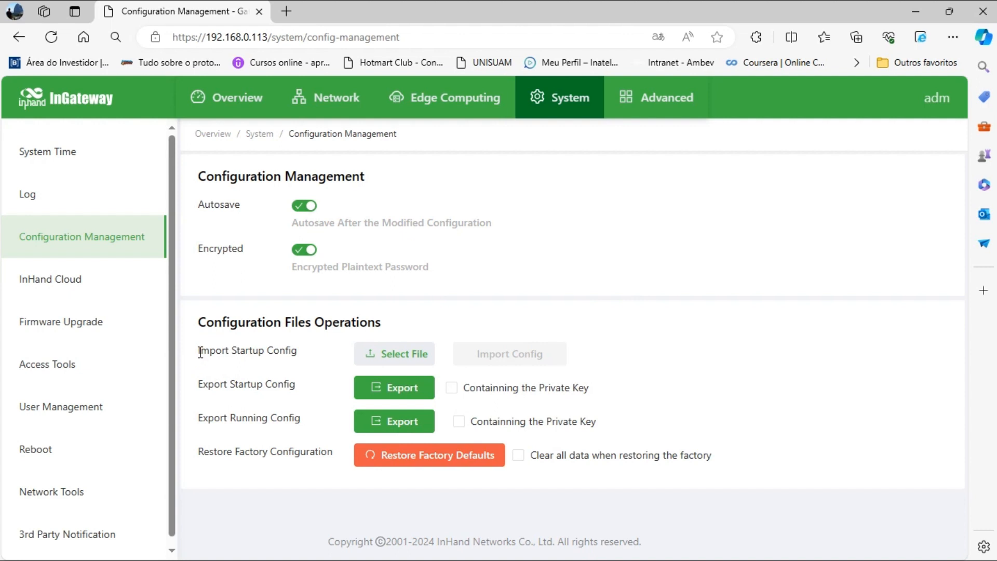
{"action": "left_click_drag", "start_coordinate": [200, 352], "coordinate": [298, 354]}
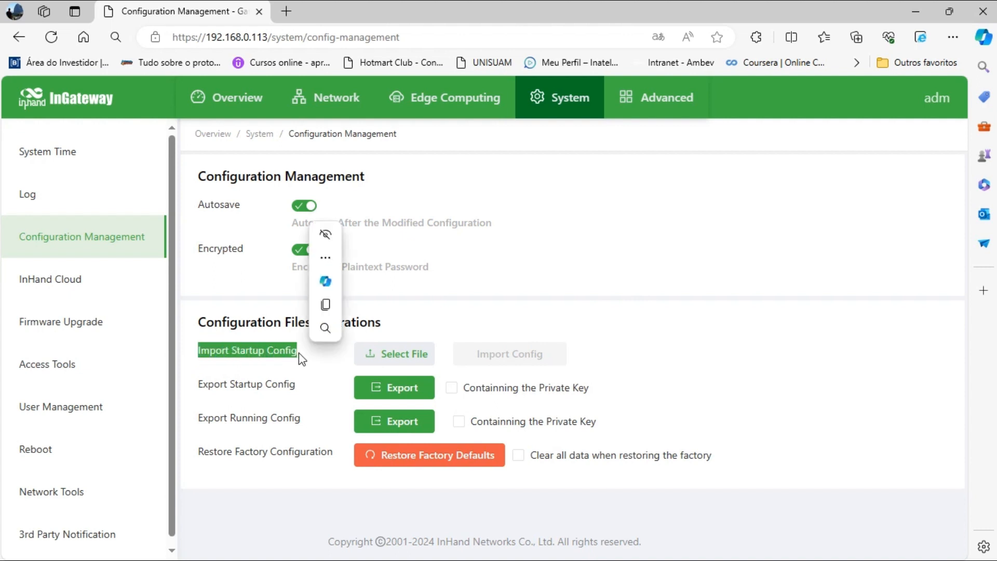
{"action": "left_click", "coordinate": [578, 260]}
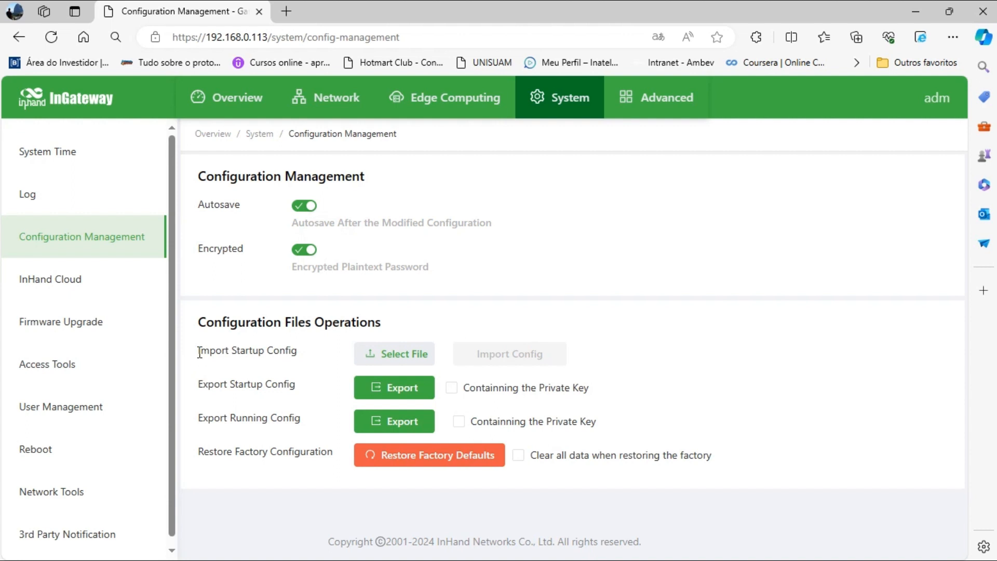
{"action": "left_click_drag", "start_coordinate": [199, 354], "coordinate": [301, 352]}
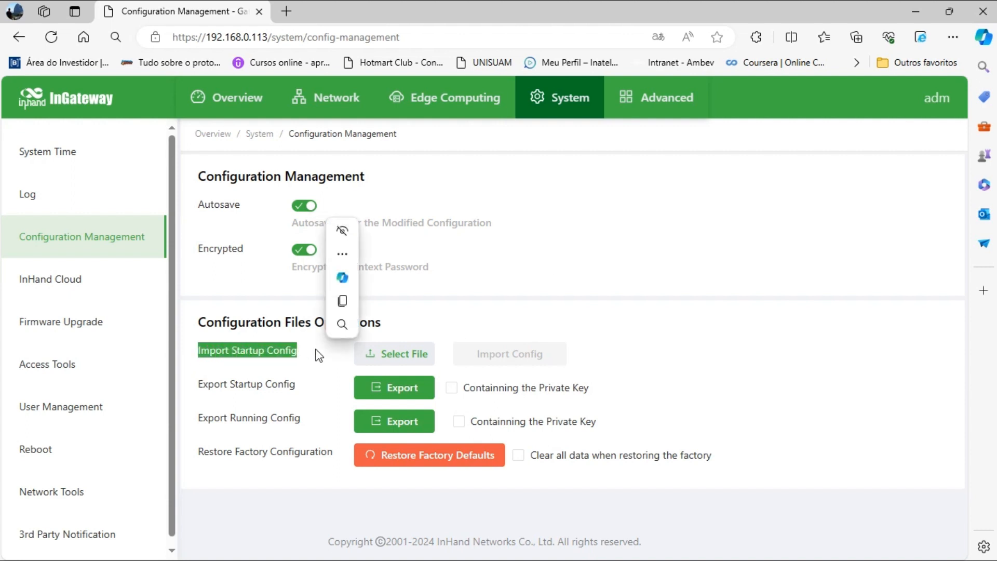
{"action": "left_click", "coordinate": [731, 254]}
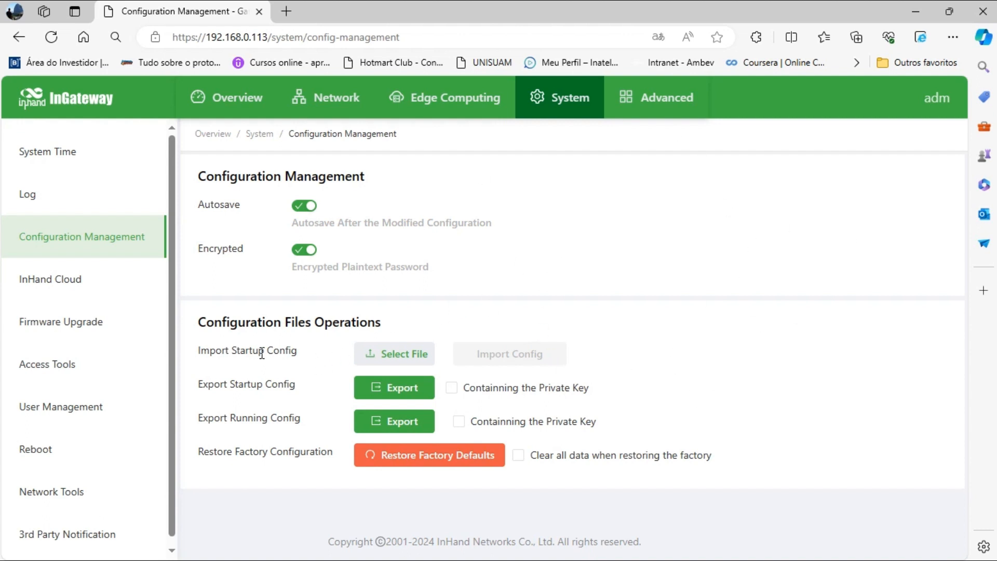
{"action": "left_click_drag", "start_coordinate": [201, 353], "coordinate": [304, 357]}
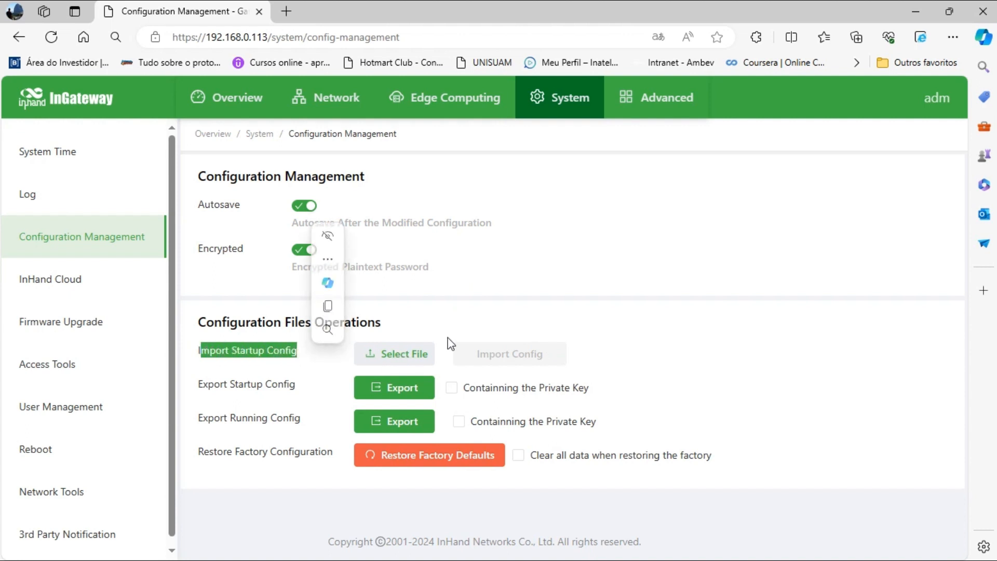
{"action": "left_click", "coordinate": [568, 307]}
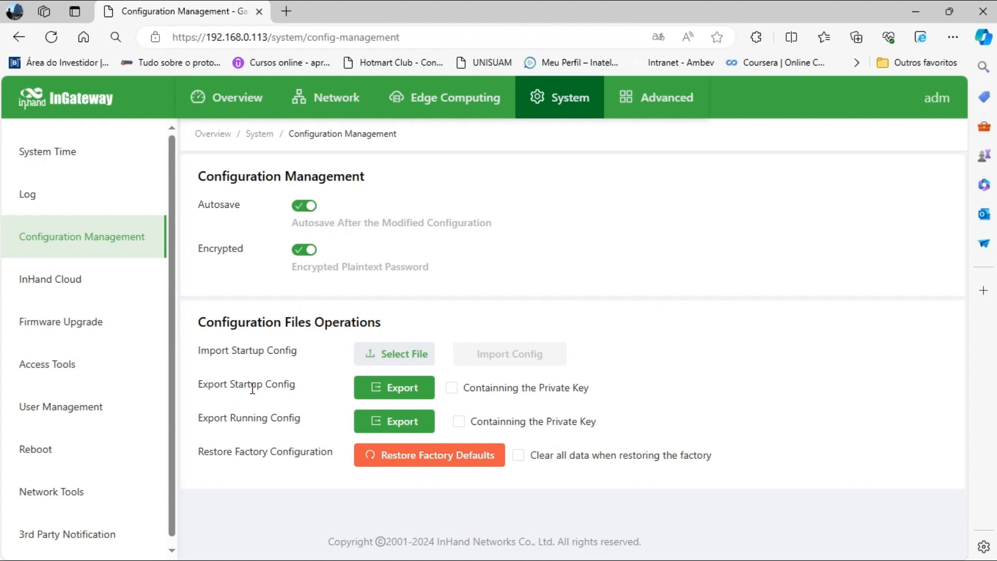
{"action": "triple_click", "coordinate": [199, 387]}
{"action": "left_click", "coordinate": [200, 419]}
{"action": "left_click_drag", "start_coordinate": [200, 420], "coordinate": [320, 431]}
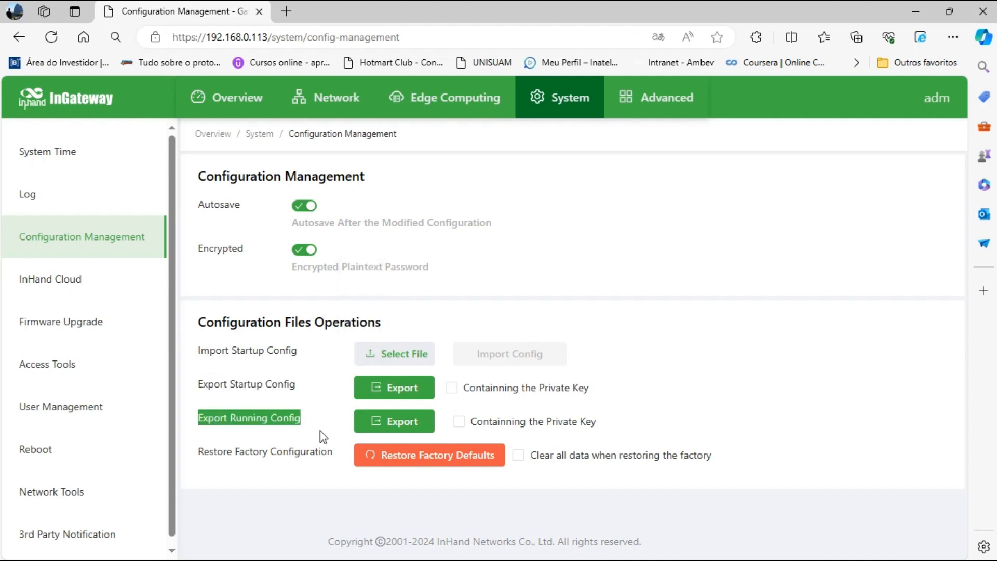
{"action": "left_click", "coordinate": [560, 297]}
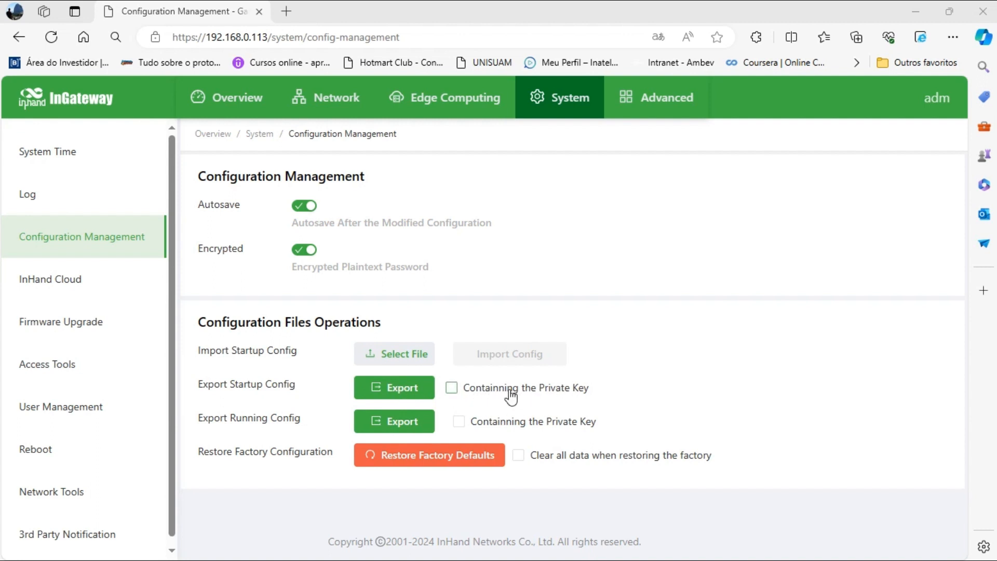
Export startup_config.cnf and running_config.cnf to Downloads, then hide the Downloads window.
{"action": "left_click", "coordinate": [401, 393]}
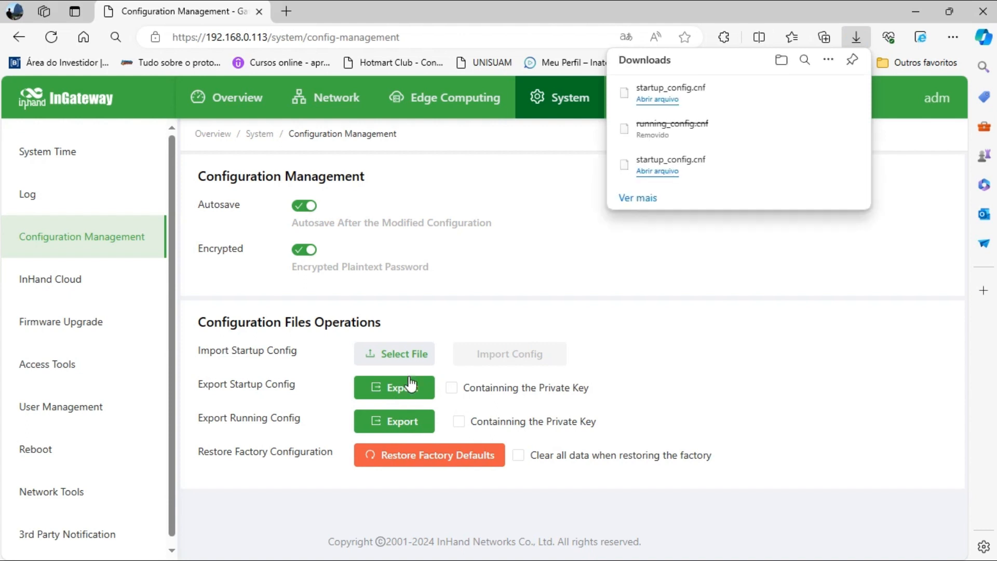
{"action": "left_click", "coordinate": [402, 423]}
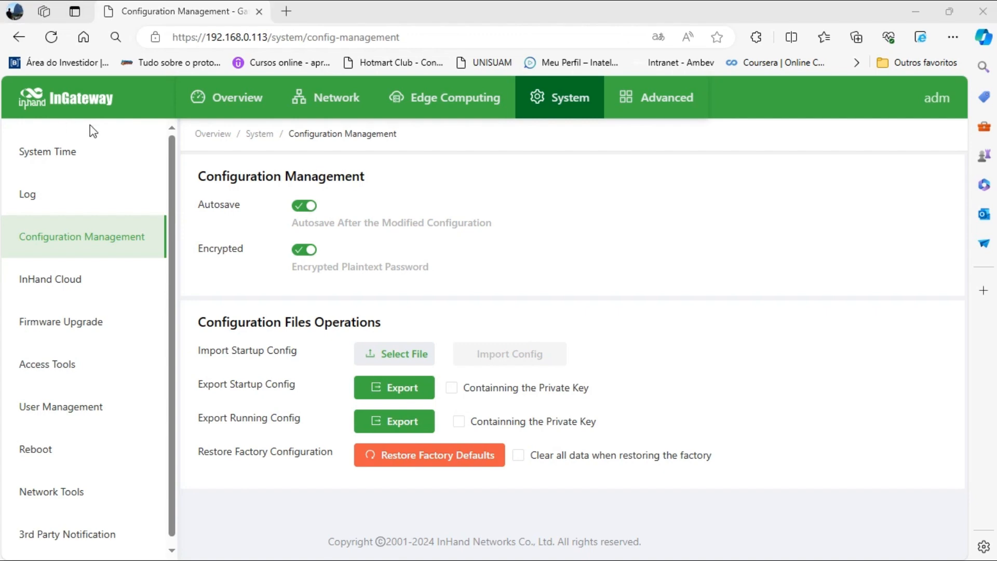
{"action": "left_click_drag", "start_coordinate": [165, 131], "coordinate": [324, 168]}
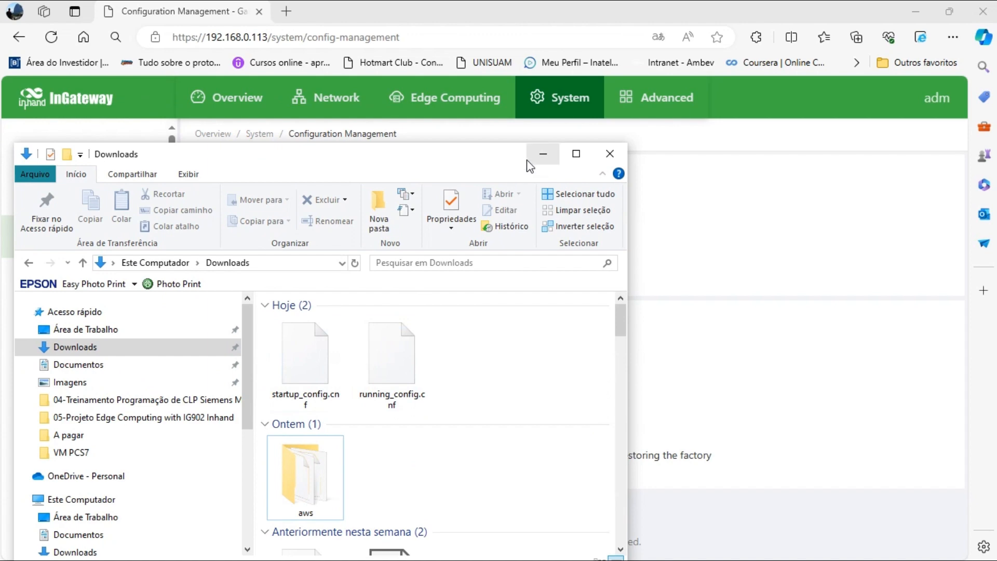
{"action": "left_click", "coordinate": [544, 154]}
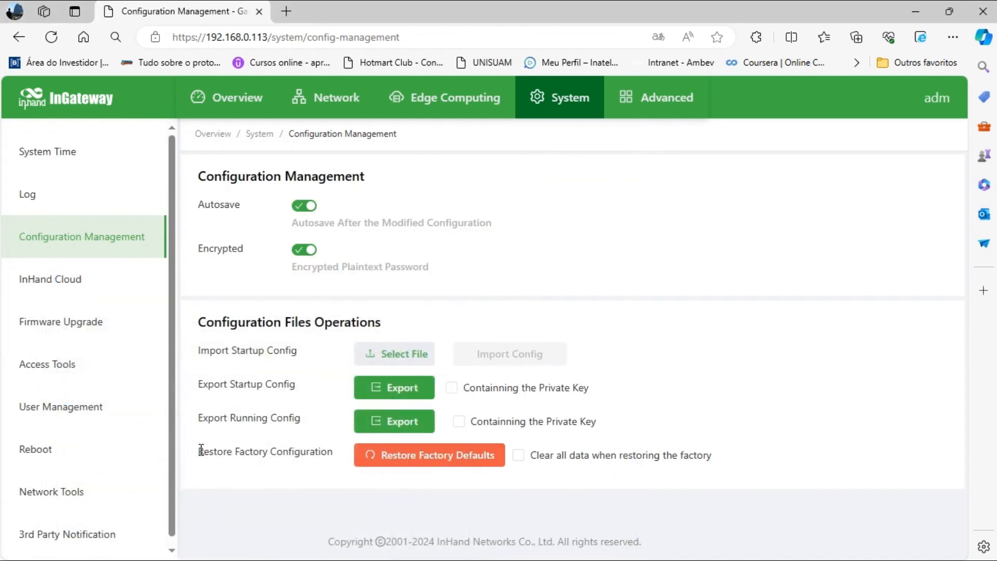
{"action": "left_click_drag", "start_coordinate": [199, 449], "coordinate": [371, 462]}
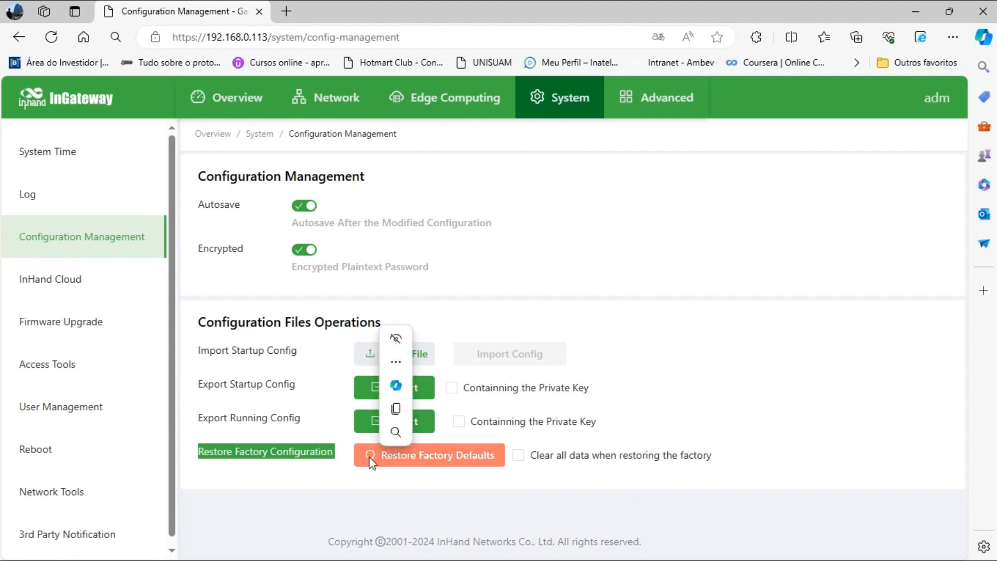
{"action": "left_click", "coordinate": [664, 308]}
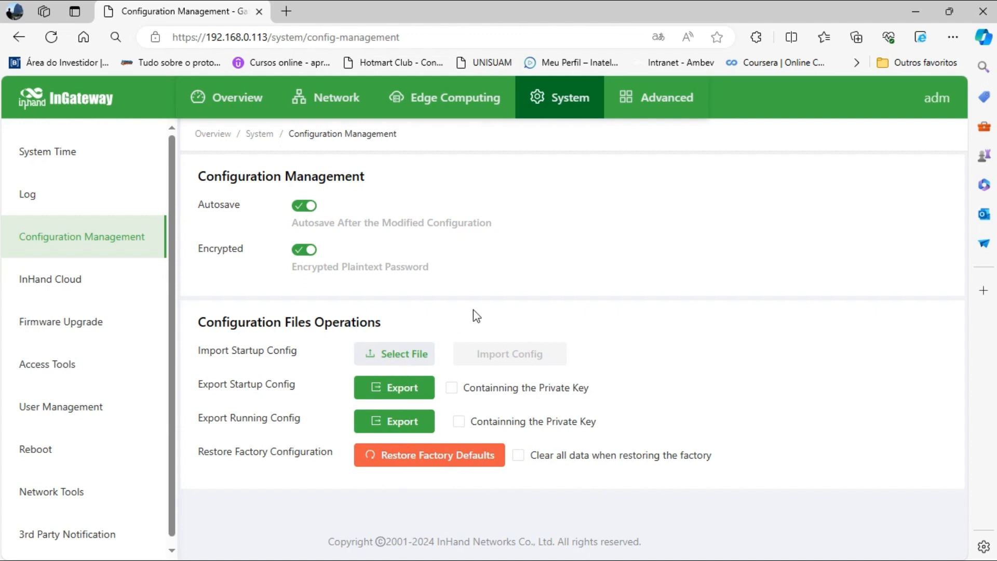
{"action": "left_click", "coordinate": [416, 107]}
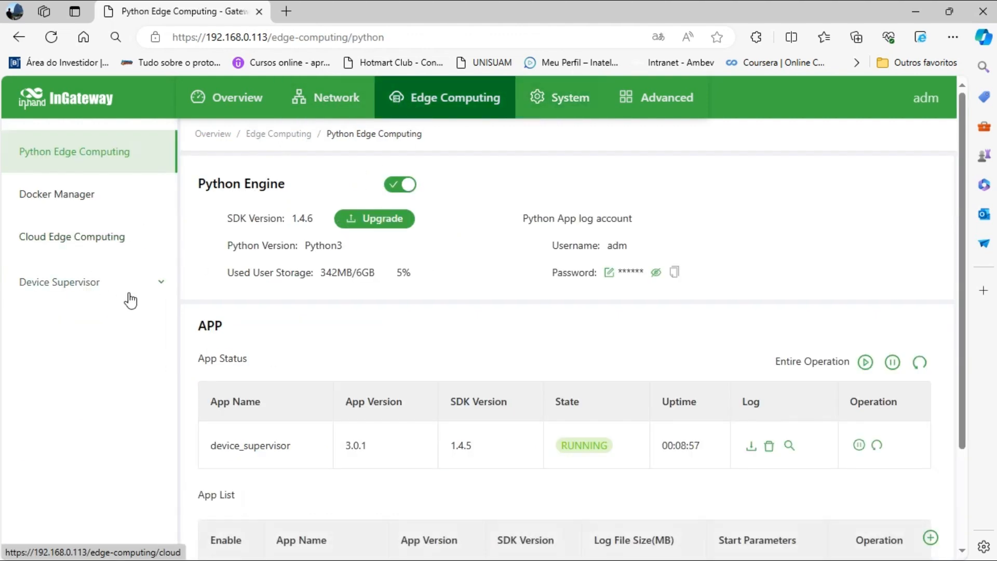
{"action": "left_click", "coordinate": [150, 289]}
{"action": "left_click", "coordinate": [104, 333]}
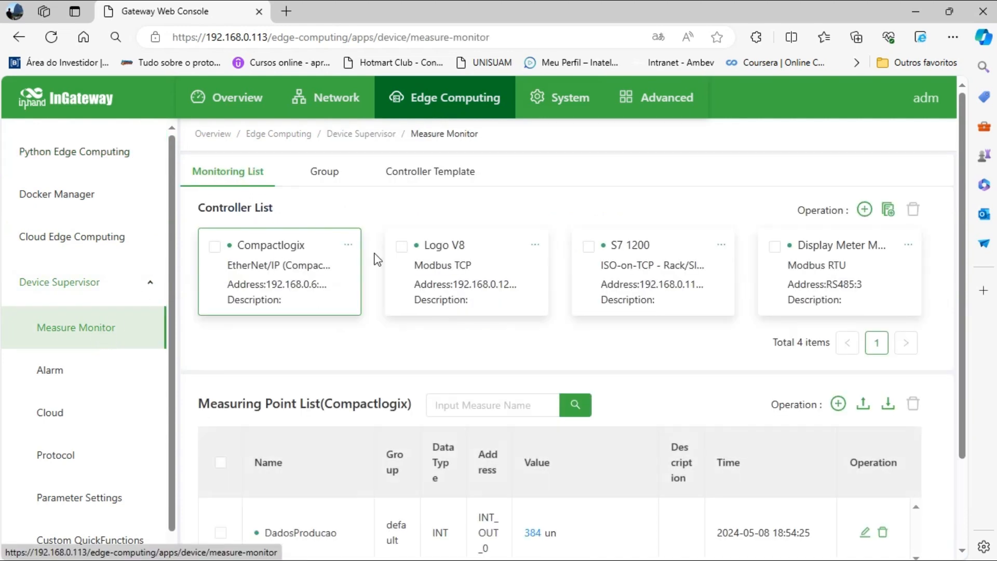
{"action": "left_click", "coordinate": [246, 107]}
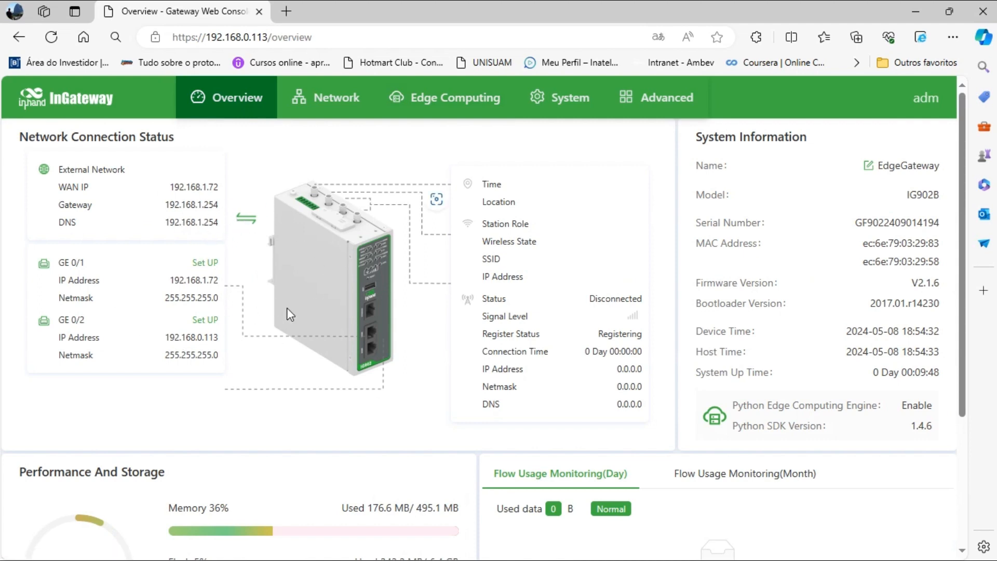
{"action": "left_click", "coordinate": [568, 104]}
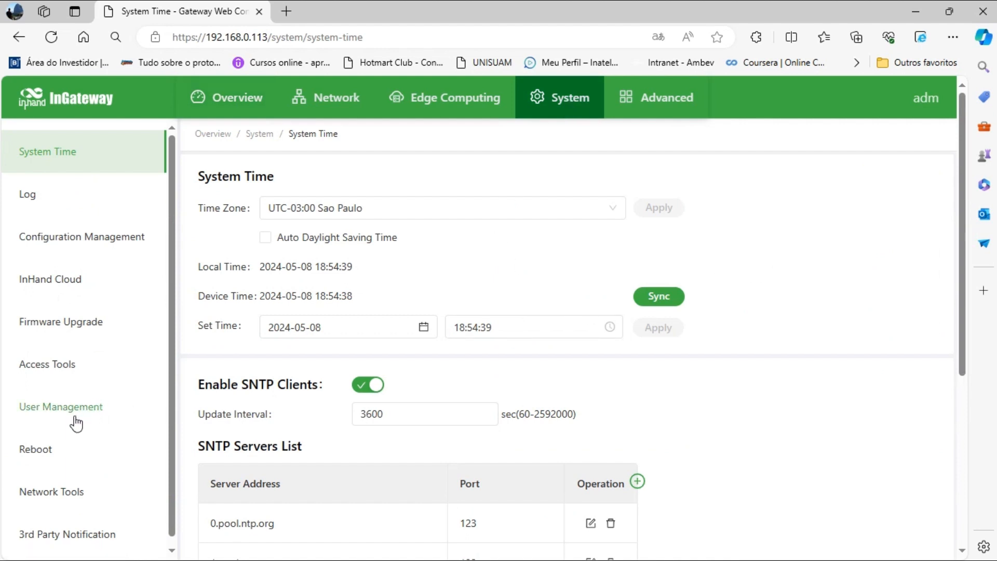
{"action": "left_click", "coordinate": [86, 238]}
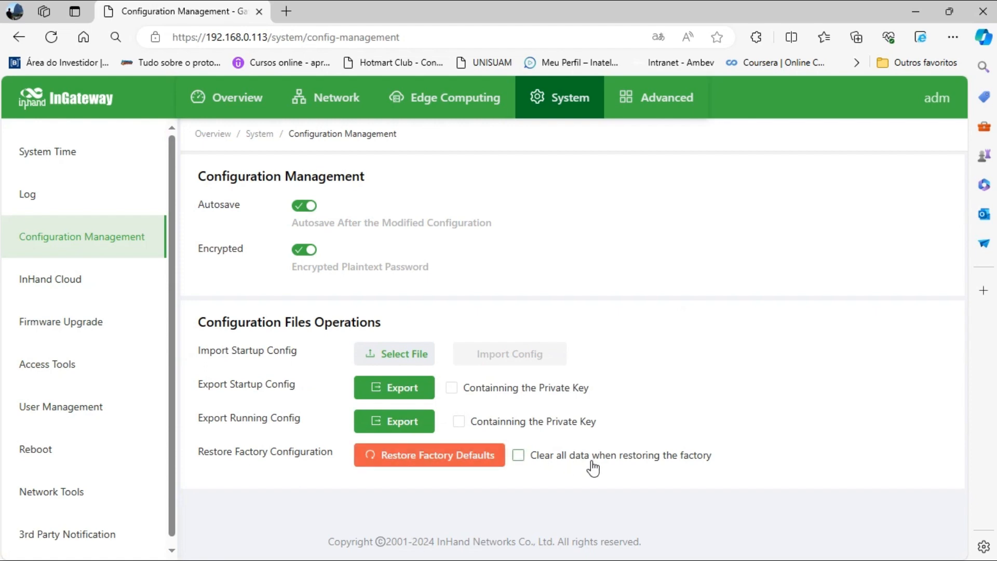
Restore factory defaults with Clear all data left unticked, confirm, and reboot the gateway.
{"action": "left_click", "coordinate": [520, 456]}
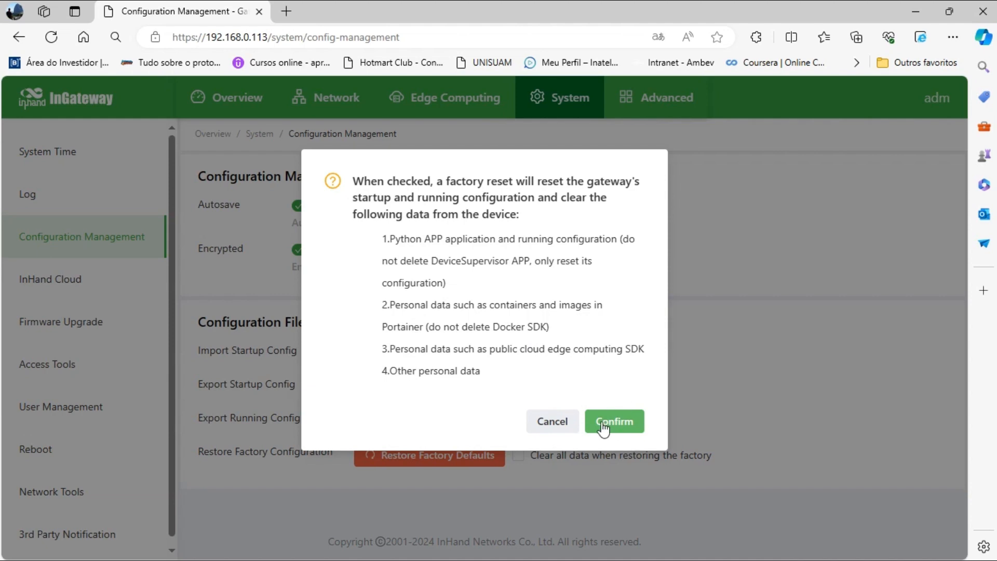
{"action": "left_click", "coordinate": [553, 423]}
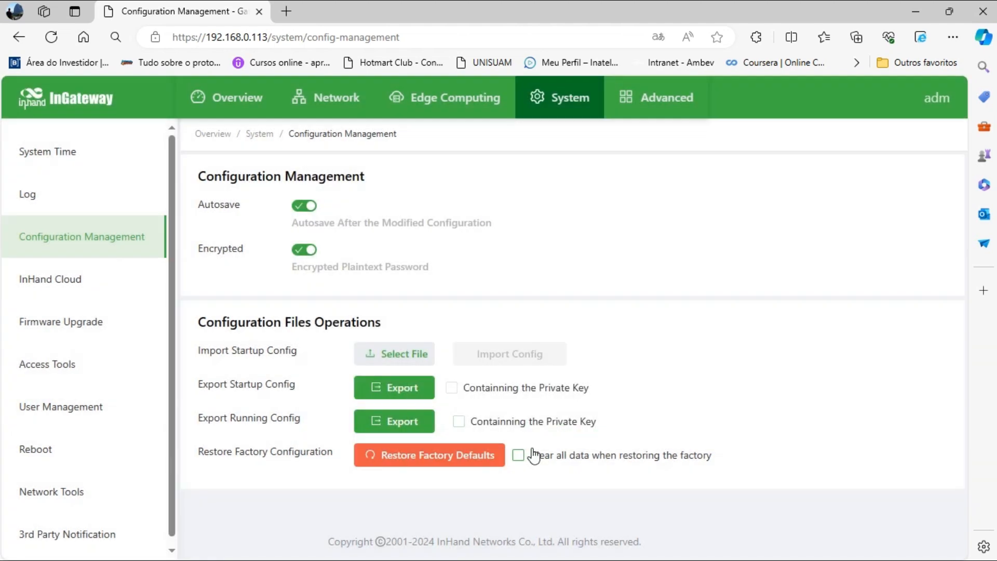
{"action": "left_click", "coordinate": [463, 473]}
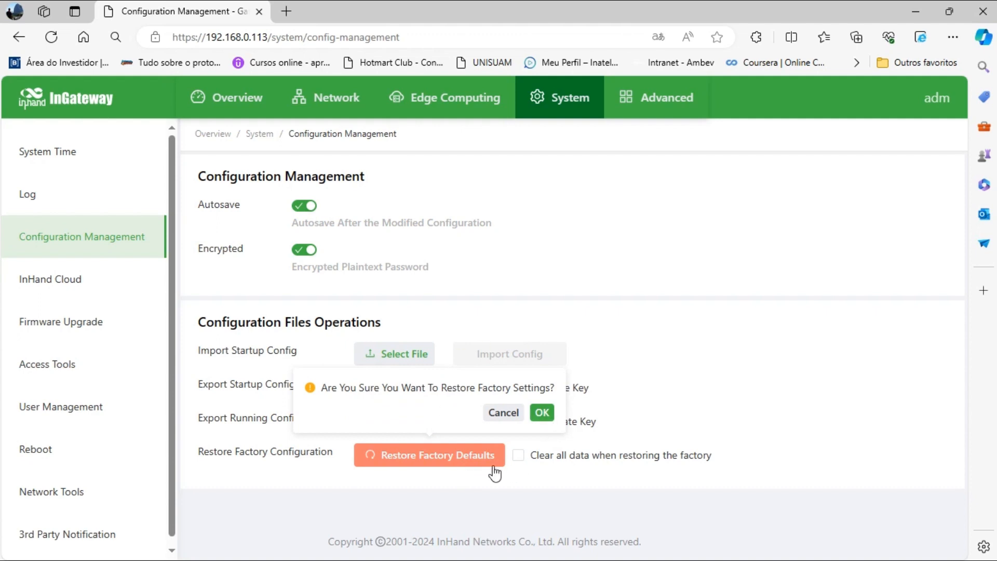
{"action": "left_click", "coordinate": [545, 414]}
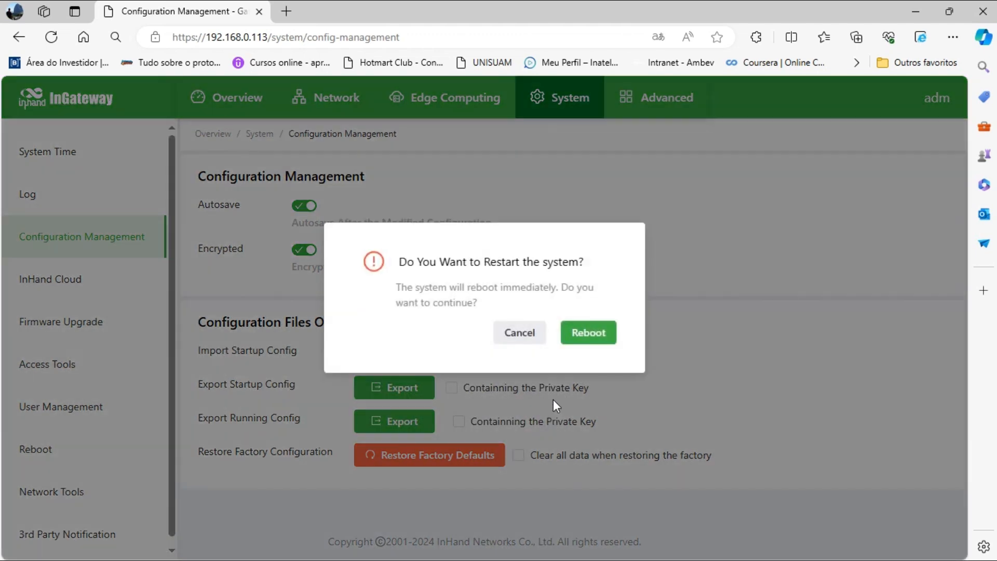
{"action": "left_click", "coordinate": [597, 337]}
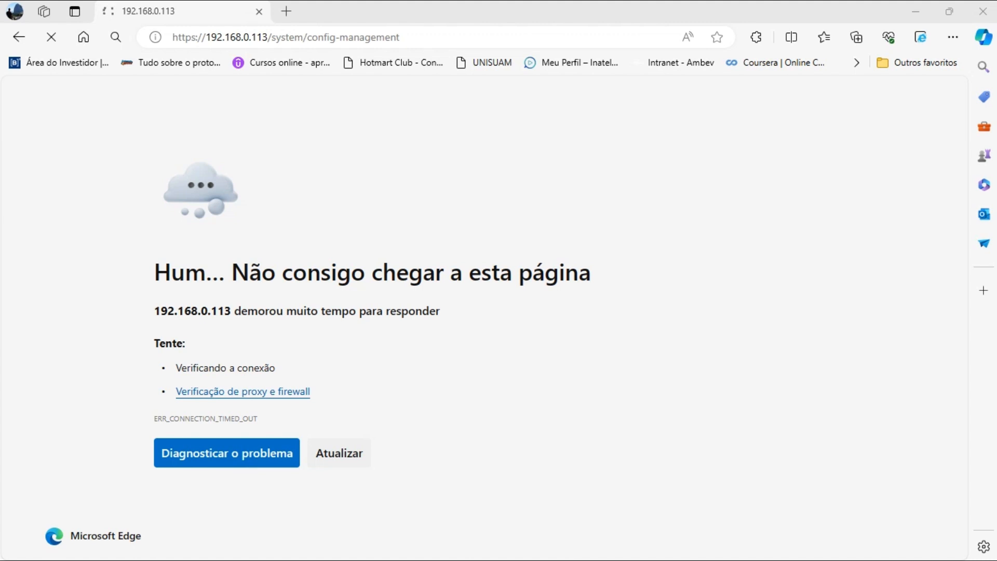
Switch the ASIX AX88179A adapter's IPv4 from fixed 192.168.0.111 to Obter um endereço IP automaticamente.
{"action": "left_click_drag", "start_coordinate": [702, 289], "coordinate": [671, 100]}
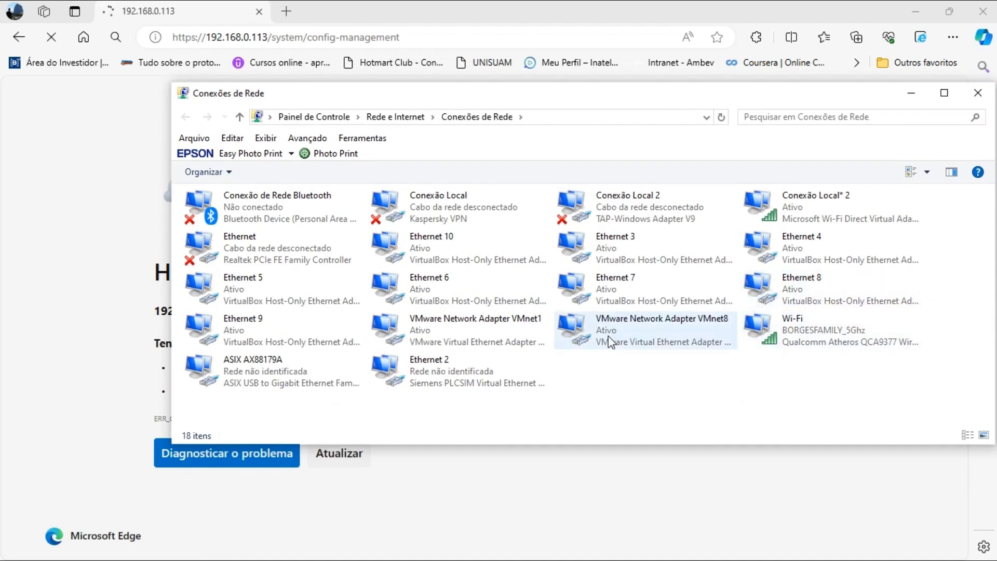
{"action": "left_click", "coordinate": [280, 376]}
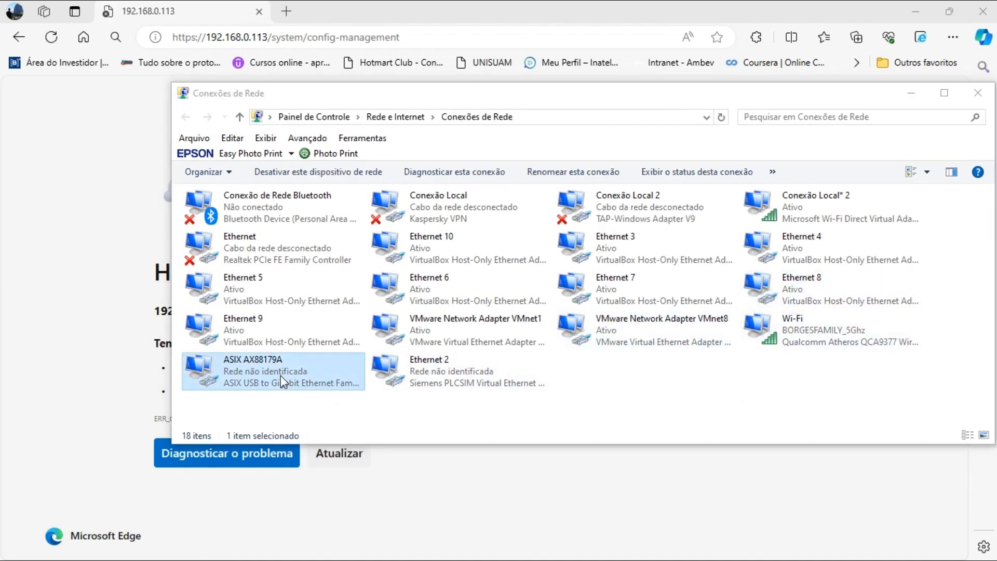
{"action": "left_click_drag", "start_coordinate": [0, 133], "coordinate": [482, 112]}
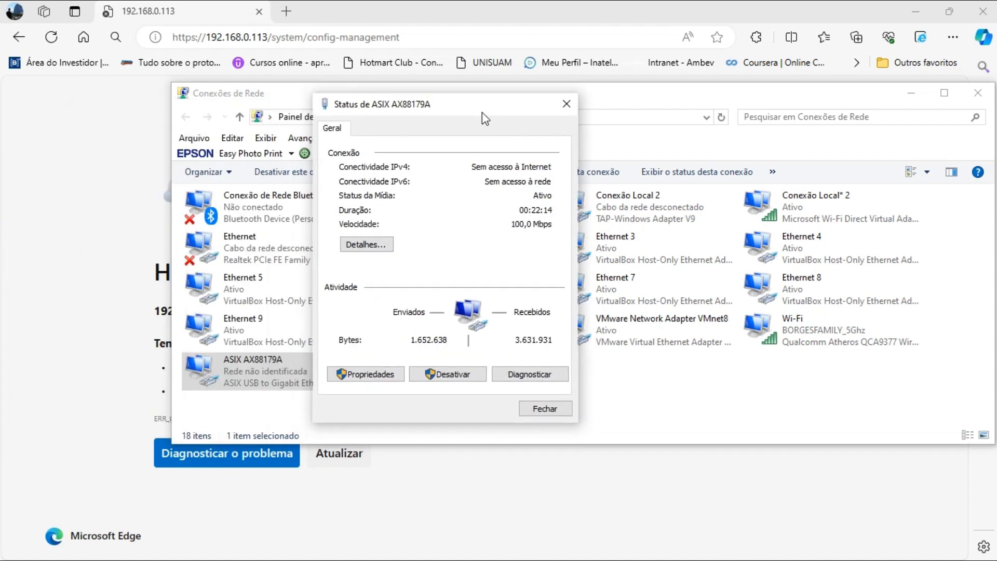
{"action": "left_click", "coordinate": [385, 376]}
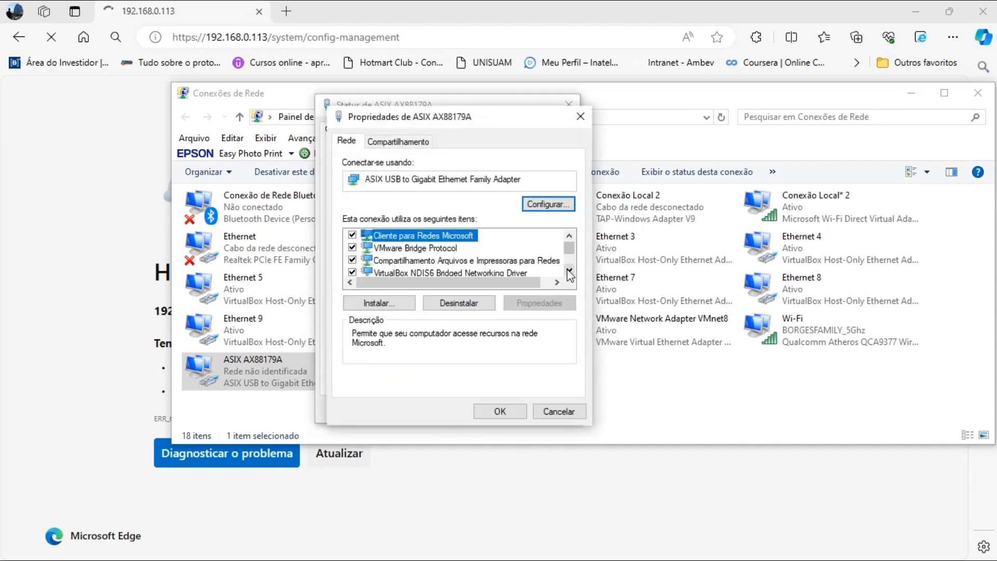
{"action": "left_click", "coordinate": [568, 271]}
{"action": "left_click", "coordinate": [567, 270]}
{"action": "left_click", "coordinate": [567, 271]}
{"action": "left_click", "coordinate": [567, 271]}
{"action": "left_click", "coordinate": [568, 270]}
{"action": "left_click", "coordinate": [568, 270]}
{"action": "left_click", "coordinate": [568, 270]}
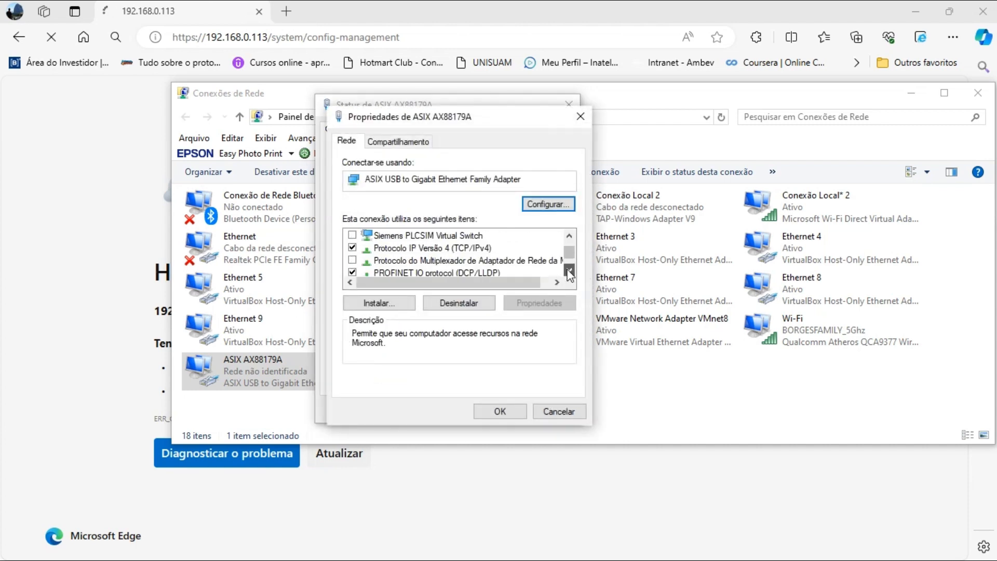
{"action": "double_click", "coordinate": [467, 248]}
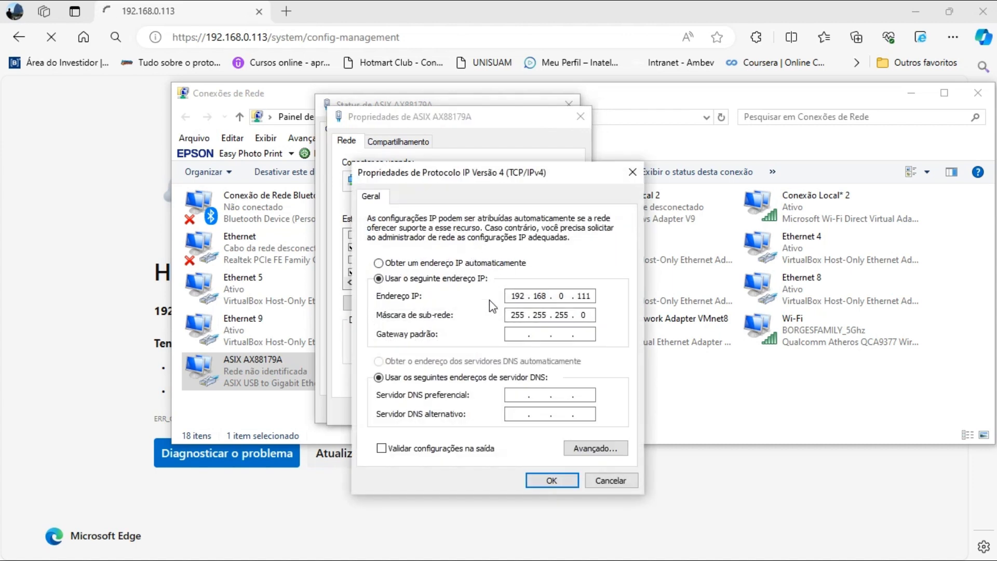
{"action": "left_click", "coordinate": [378, 262]}
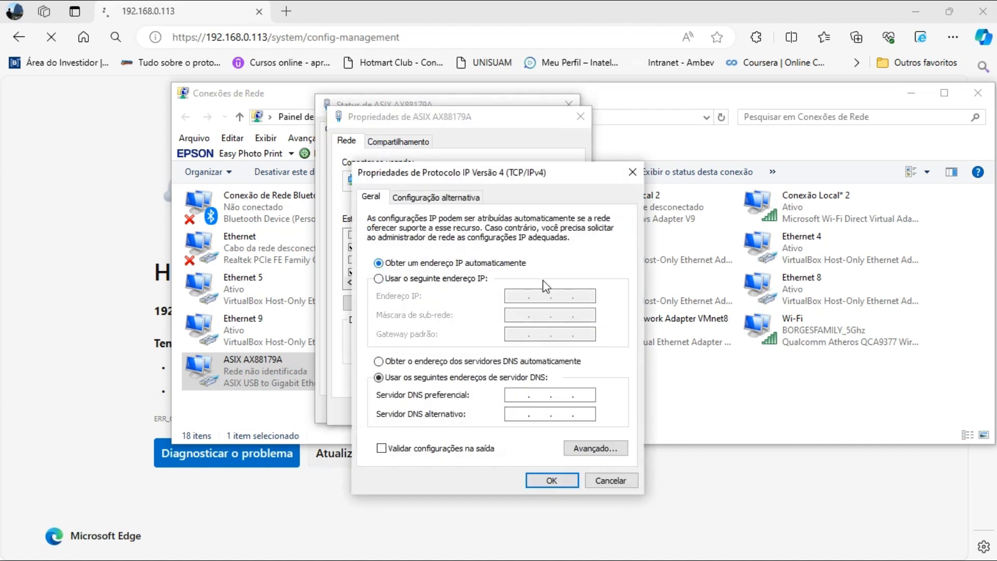
{"action": "left_click", "coordinate": [557, 479]}
{"action": "left_click", "coordinate": [523, 411]}
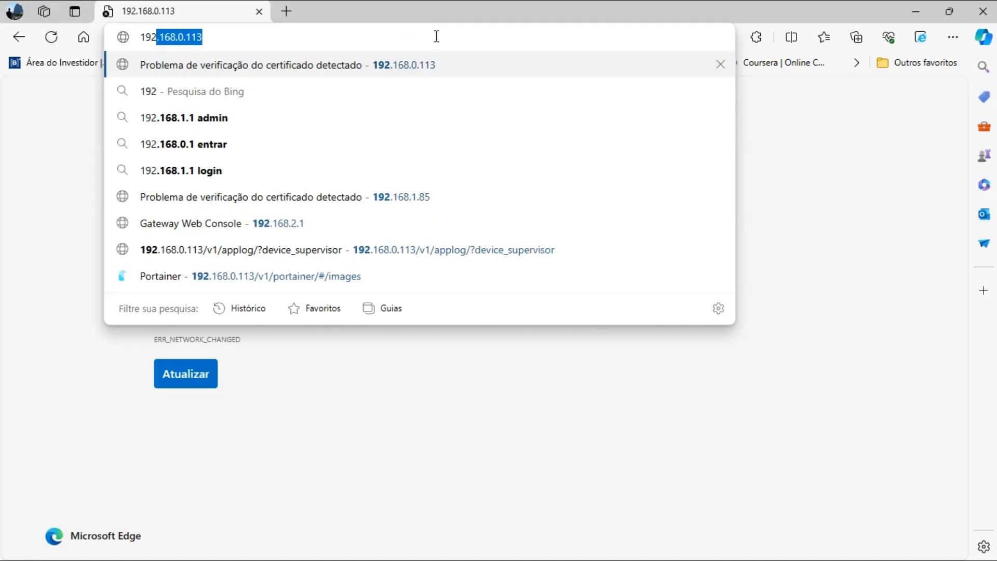
Load 192.168.2.1, log in with the gateway username and password, and decline saving the password.
{"action": "type", "text": ".168."}
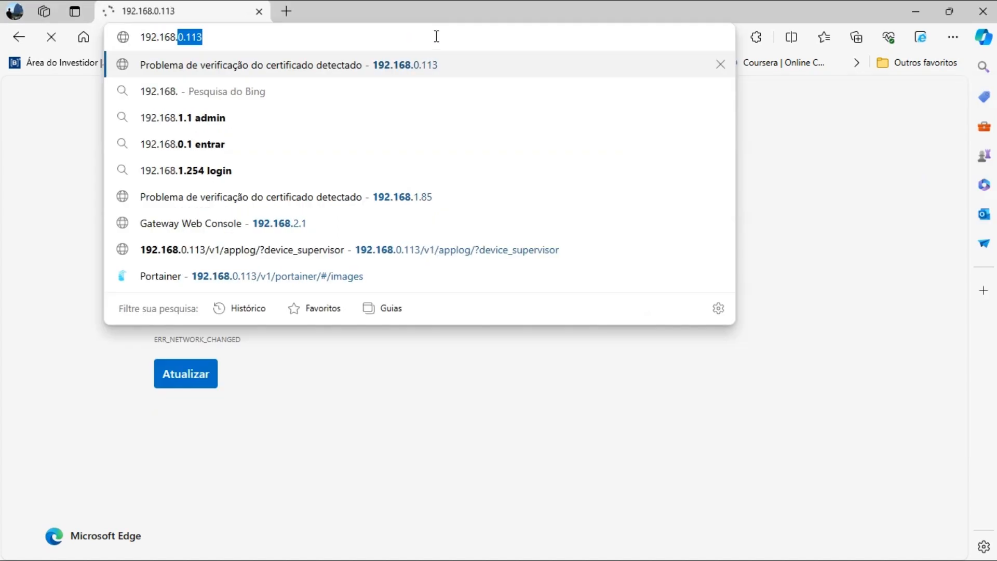
{"action": "type", "text": "2.1"}
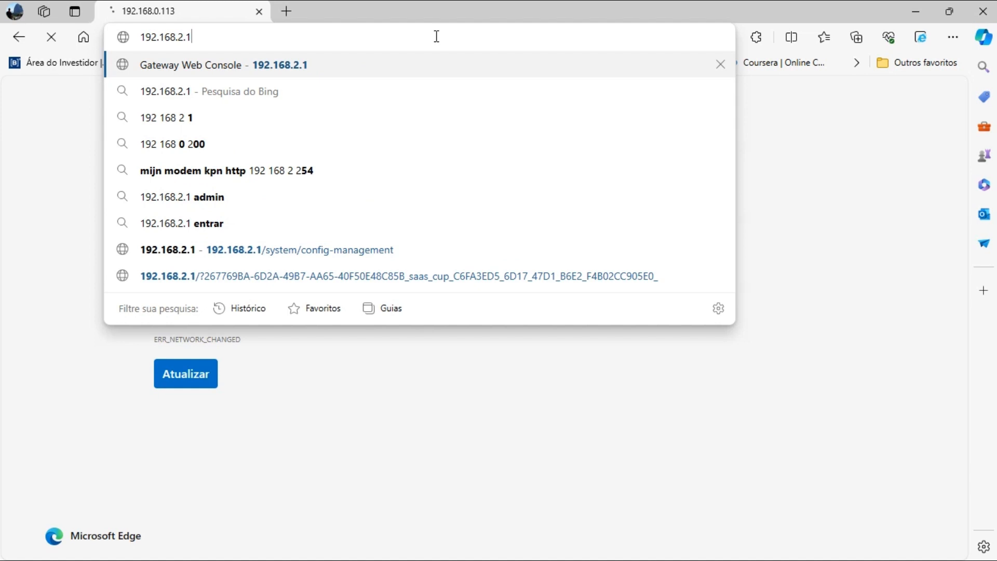
{"action": "key", "text": "Return"}
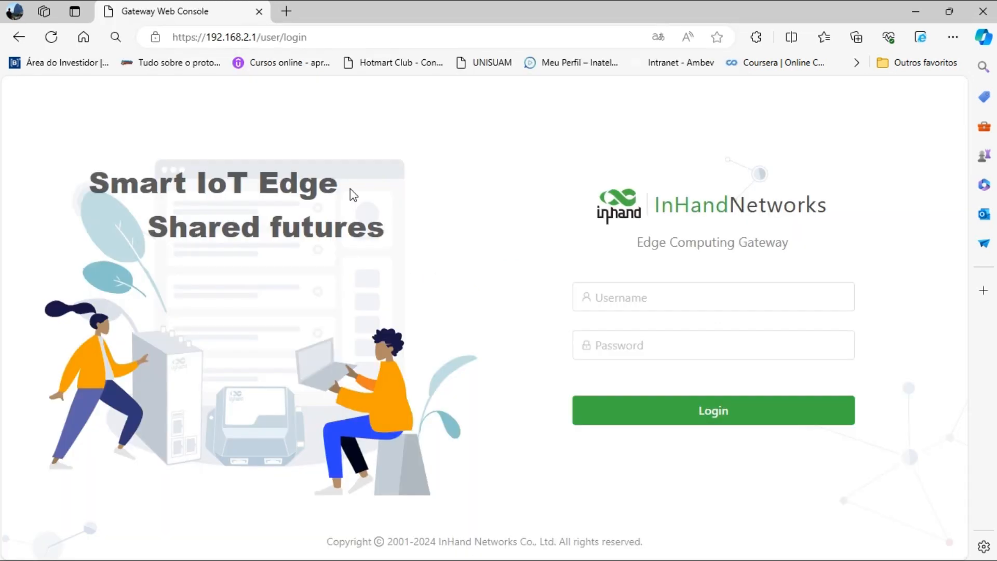
{"action": "left_click", "coordinate": [668, 301]}
{"action": "type", "text": "adm"}
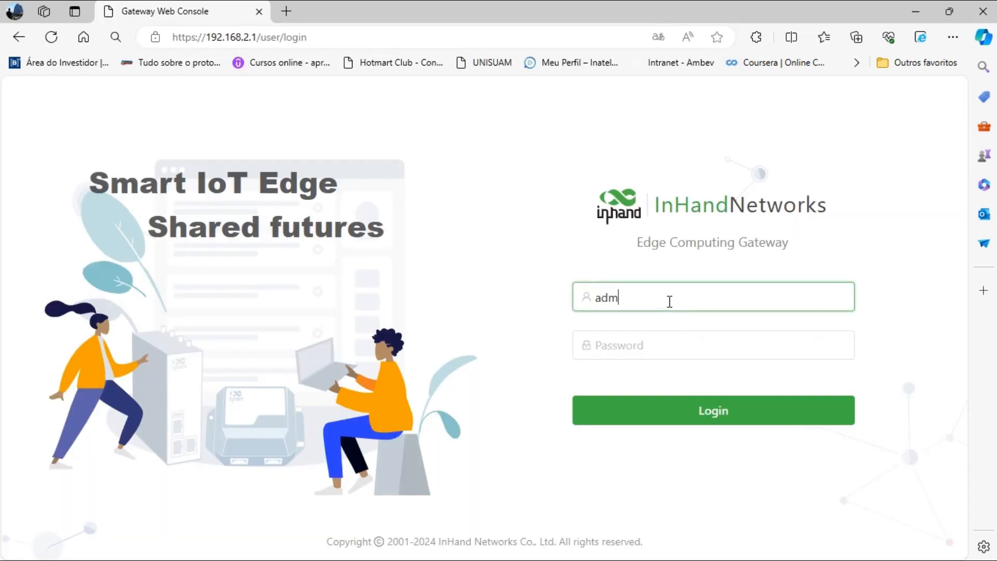
{"action": "key", "text": "Tab"}
{"action": "type", "text": "123456"}
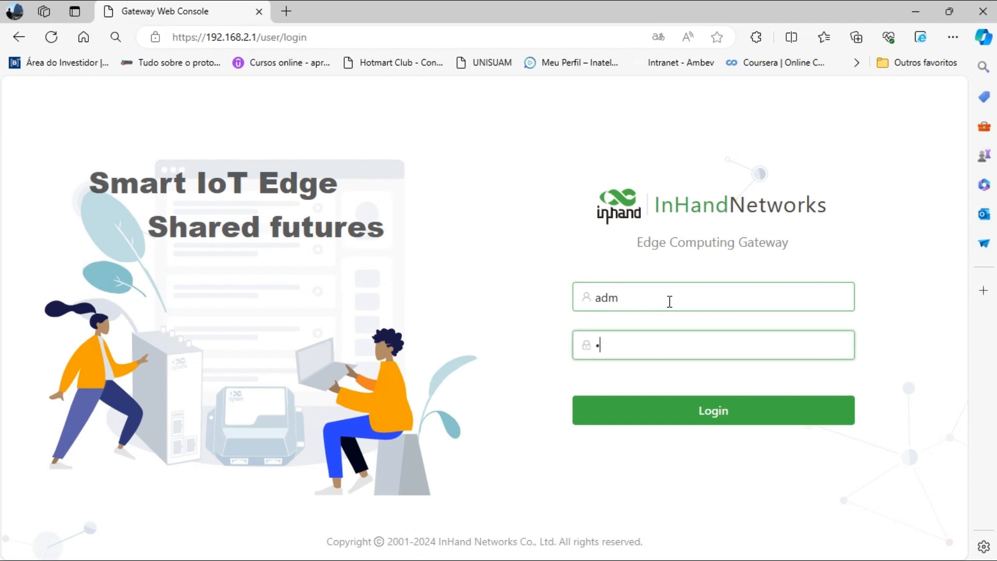
{"action": "key", "text": "Return"}
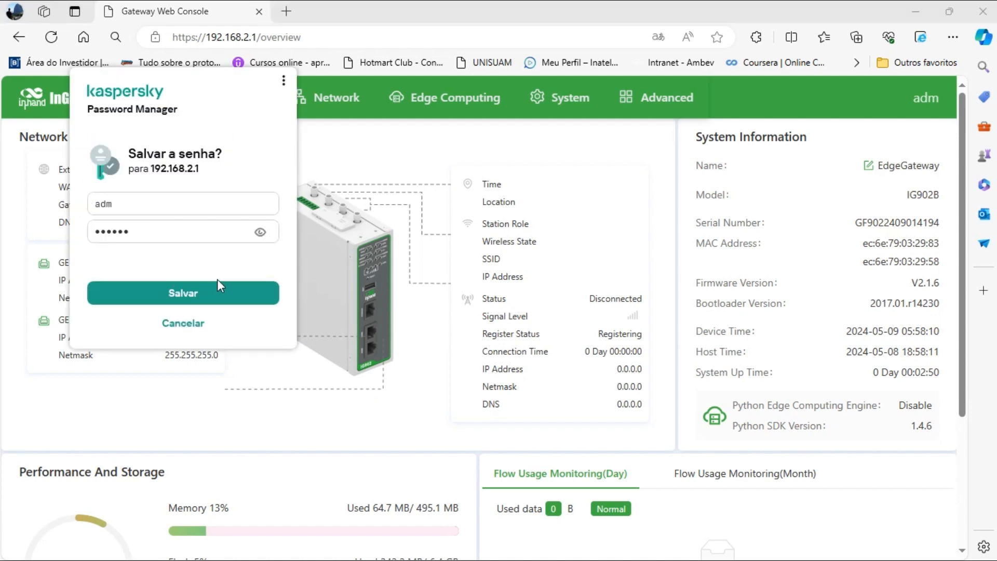
{"action": "left_click", "coordinate": [189, 325]}
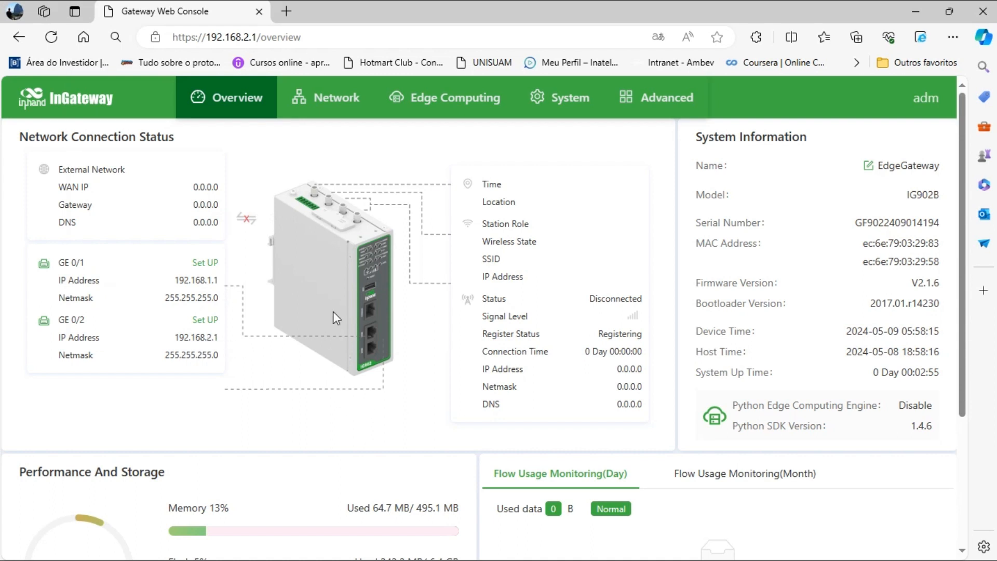
Review the Device Supervisor, cloud, Docker manager and Python engine pages, then open System Time.
{"action": "left_click", "coordinate": [425, 102]}
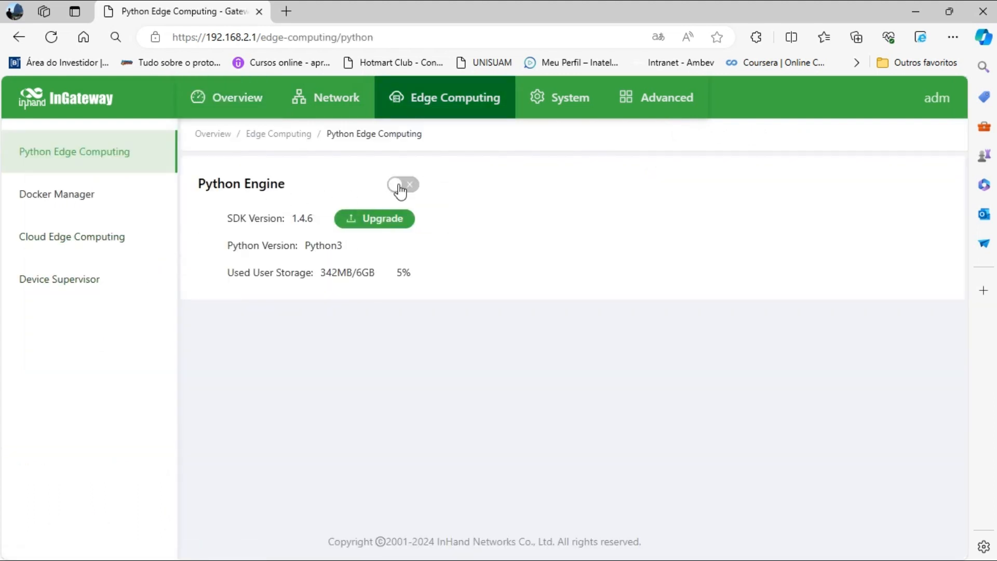
{"action": "left_click", "coordinate": [89, 287]}
{"action": "left_click", "coordinate": [110, 244]}
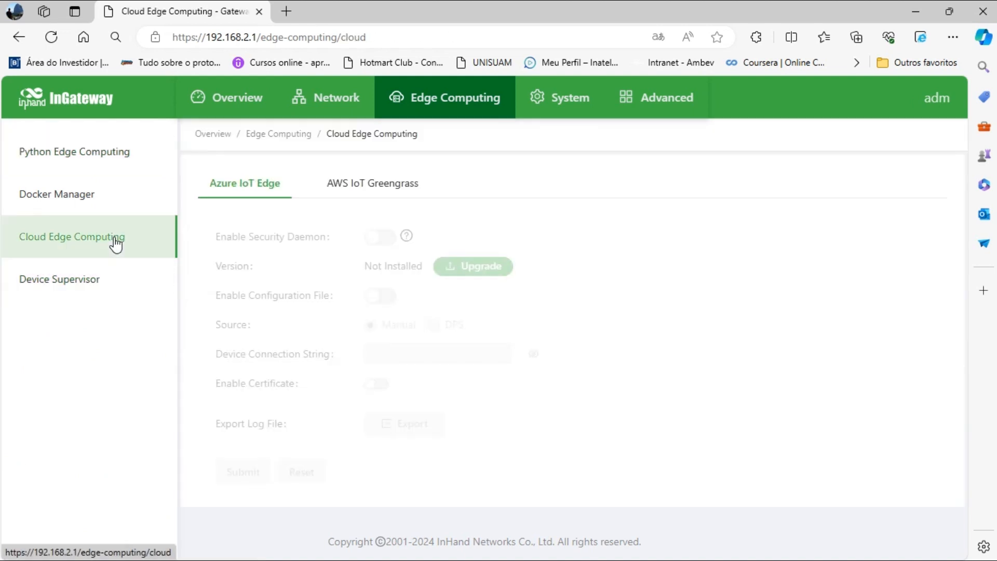
{"action": "left_click", "coordinate": [99, 208]}
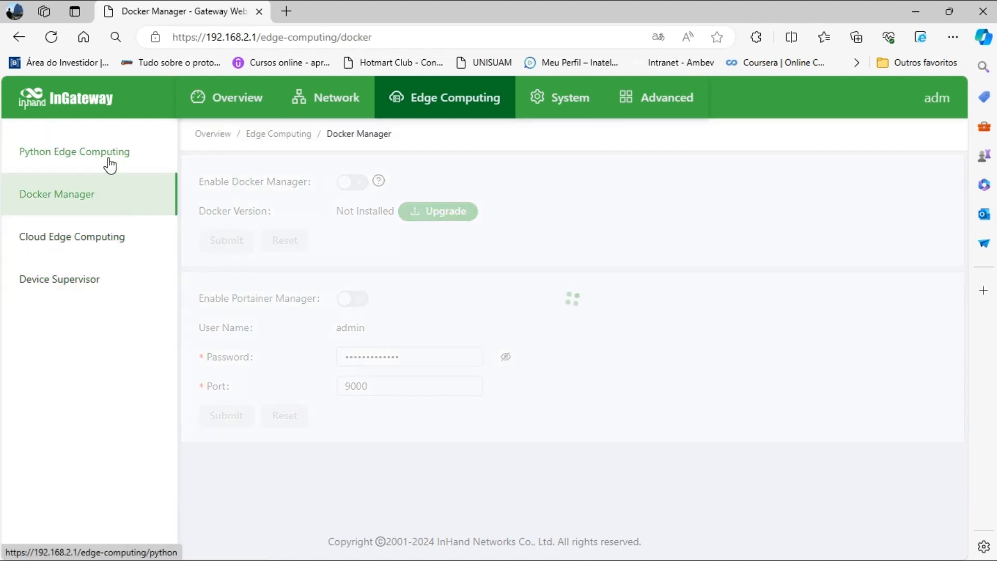
{"action": "left_click", "coordinate": [112, 154]}
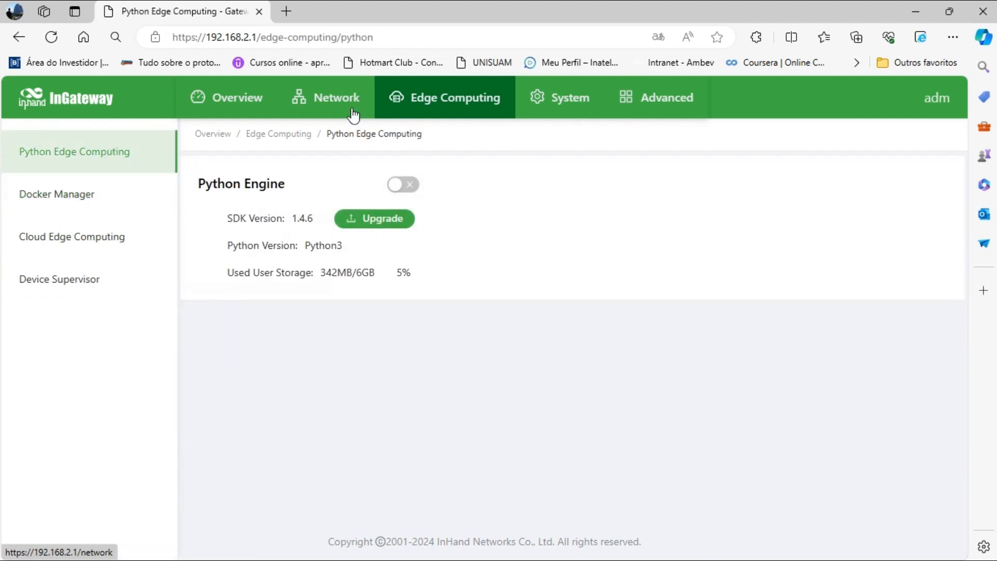
{"action": "left_click", "coordinate": [544, 99]}
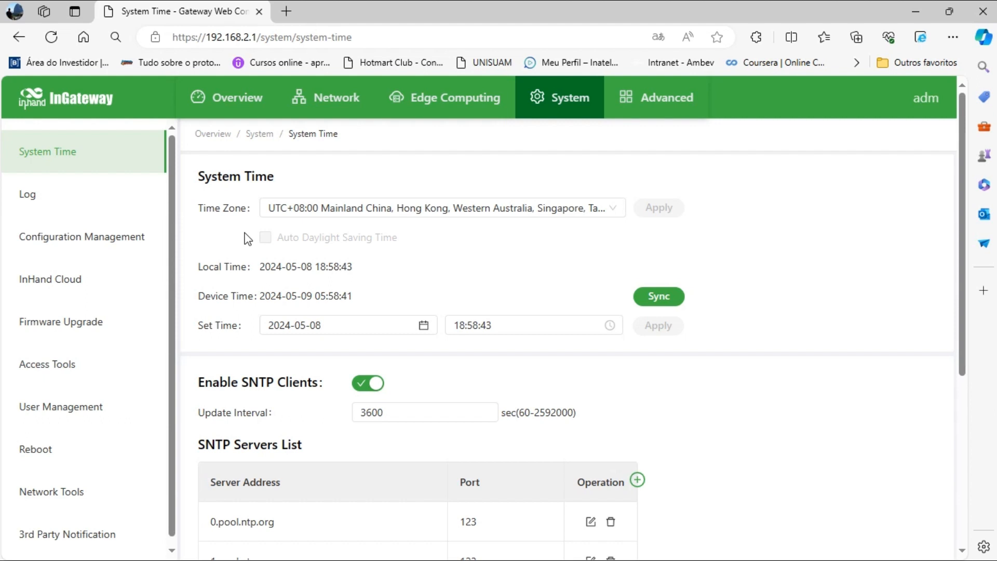
In Configuration Management, select startup_config.cnf under Import Startup Config and click Import Config.
{"action": "left_click", "coordinate": [94, 248]}
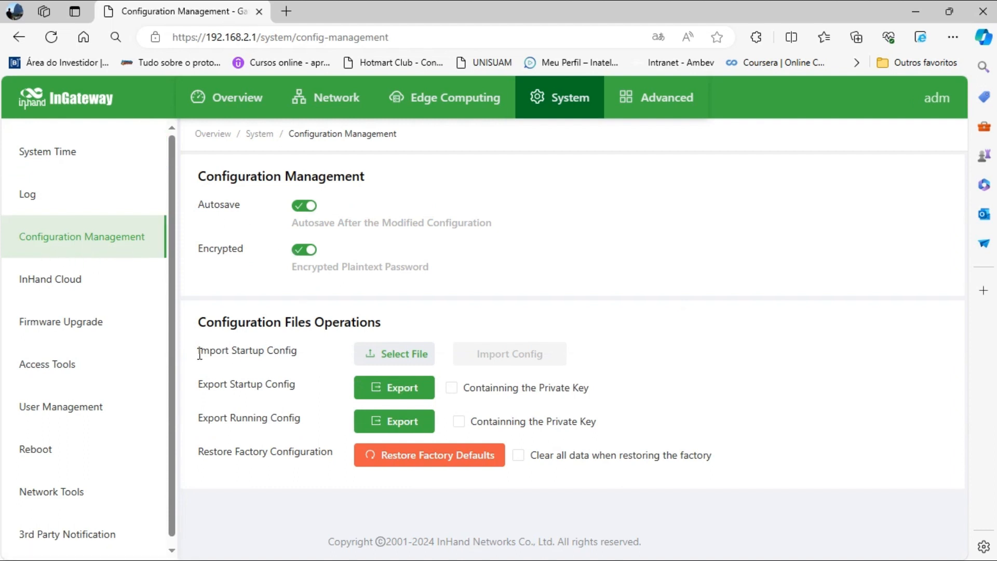
{"action": "left_click_drag", "start_coordinate": [199, 354], "coordinate": [300, 359]}
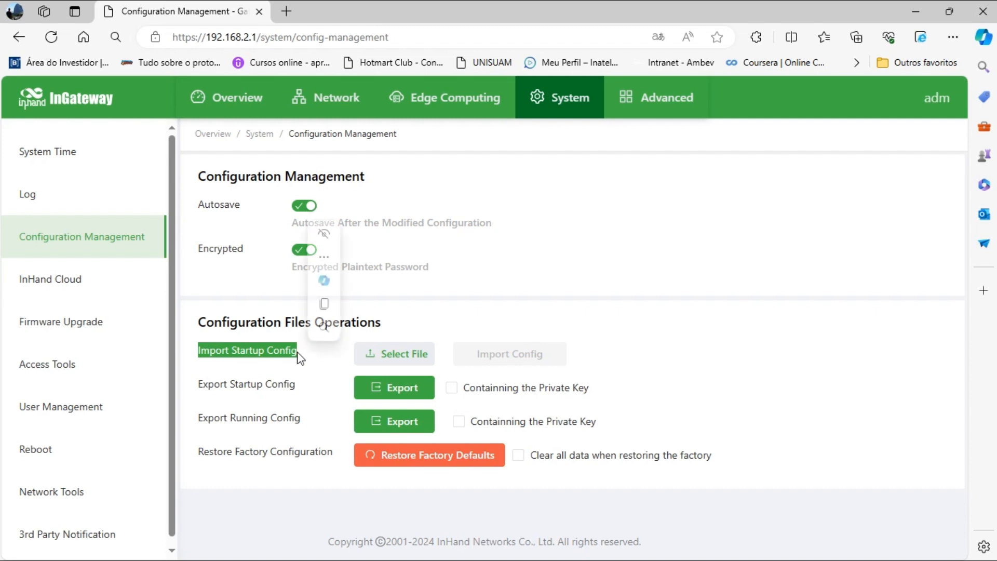
{"action": "left_click", "coordinate": [407, 356]}
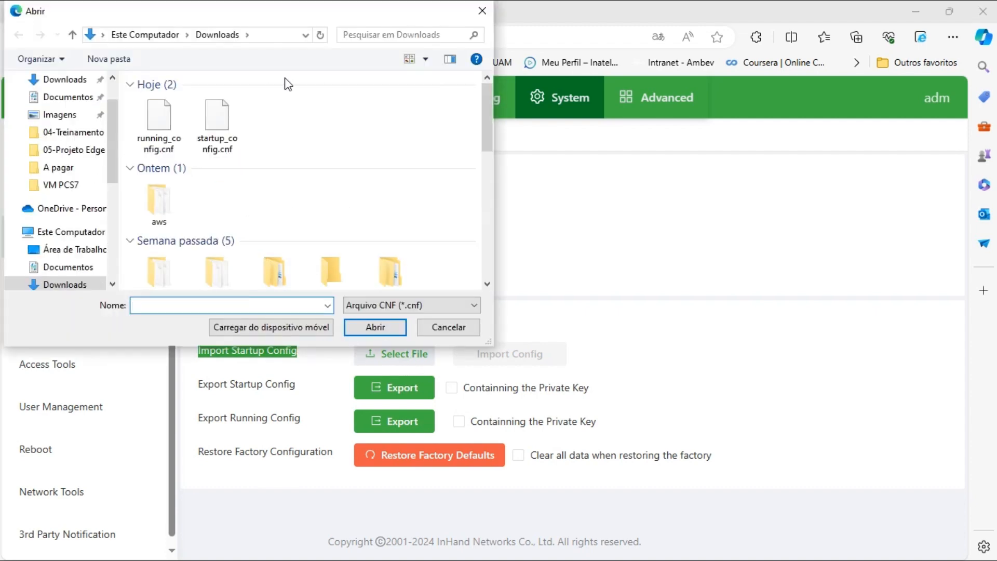
{"action": "left_click", "coordinate": [217, 149]}
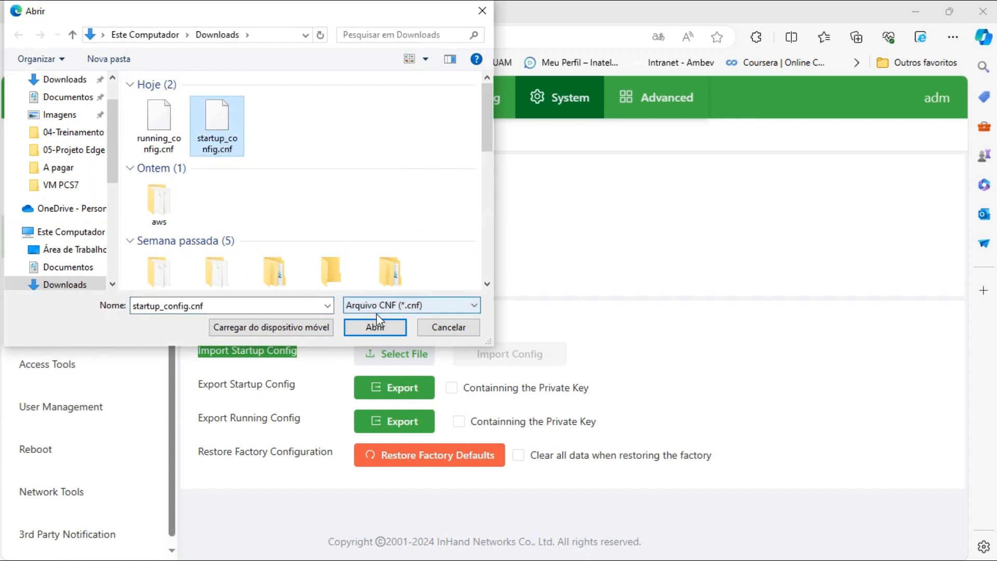
{"action": "left_click", "coordinate": [382, 329]}
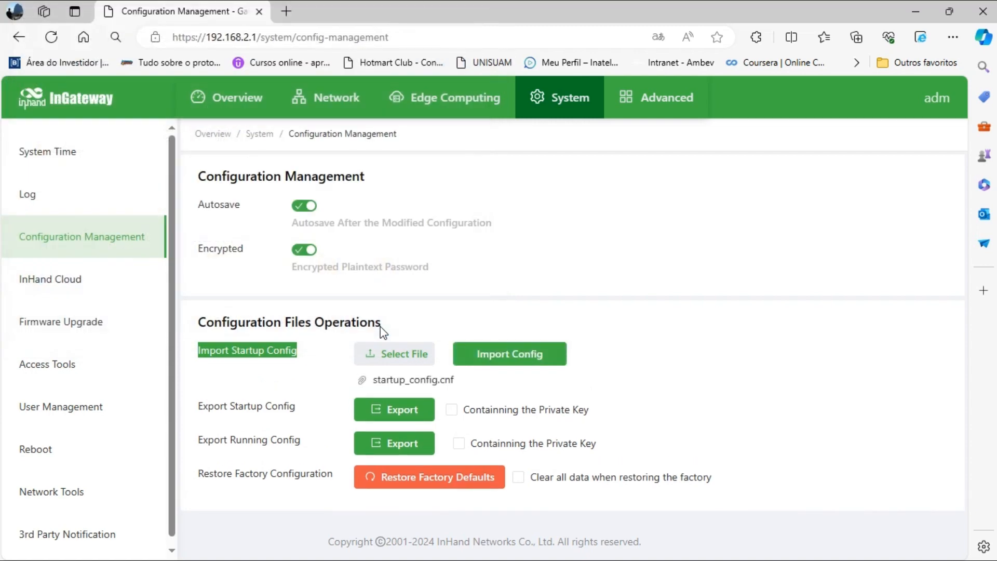
{"action": "left_click", "coordinate": [506, 365]}
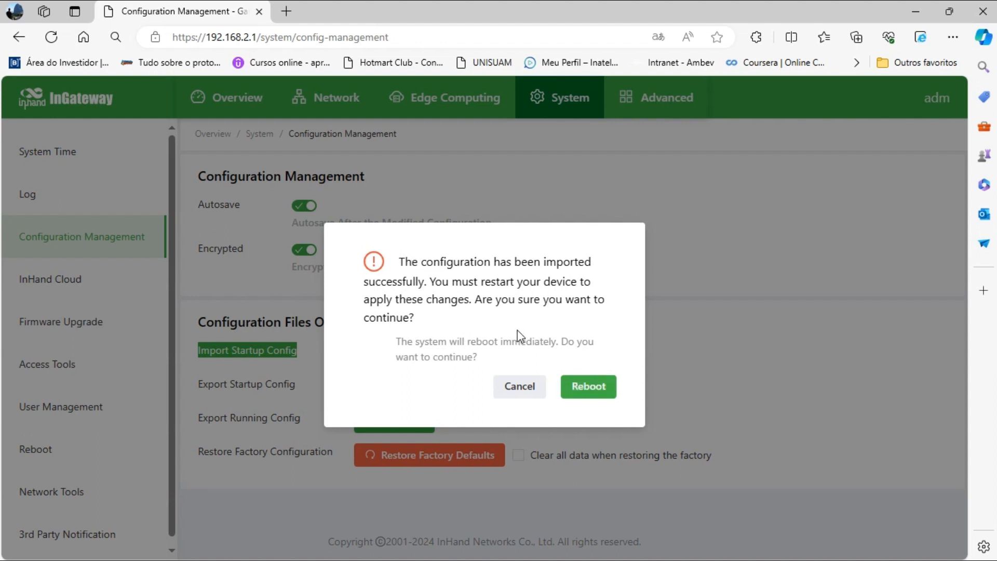
Confirm Reboot in the import dialog, starting the restart countdown.
{"action": "left_click", "coordinate": [590, 388]}
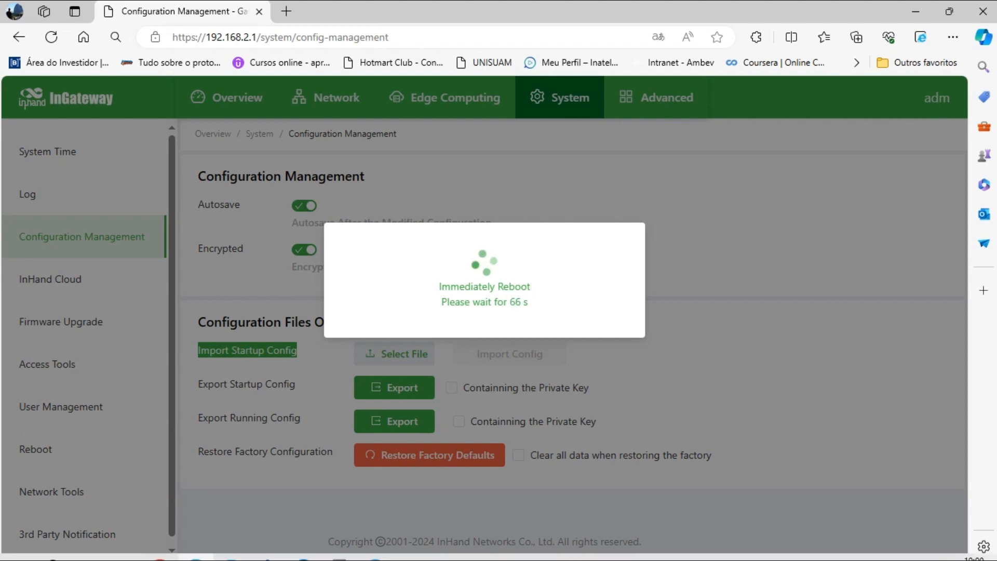
Open the ASIX AX88179A adapter's Status and Propriedades from Conexões de Rede.
{"action": "left_click", "coordinate": [492, 554]}
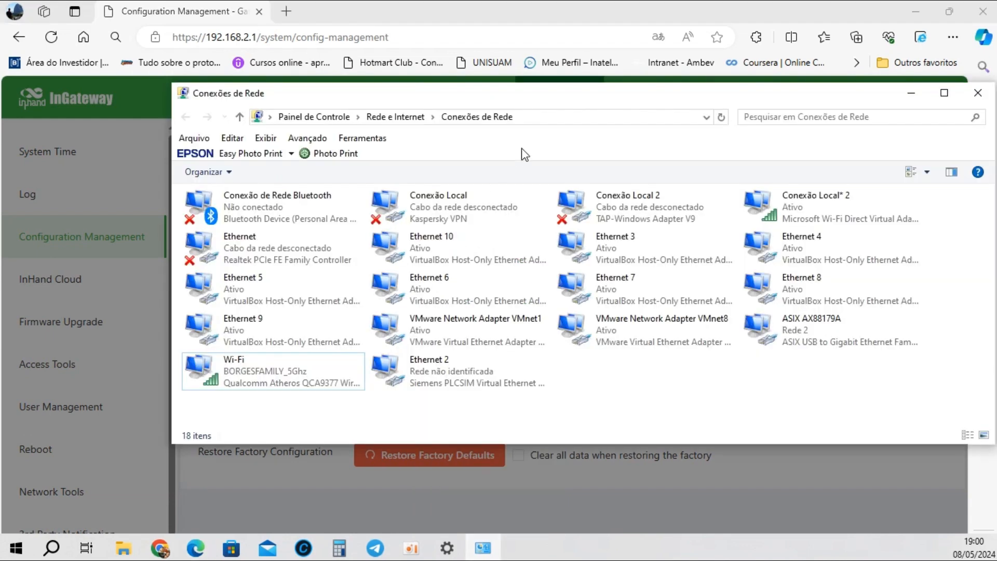
{"action": "left_click", "coordinate": [787, 330]}
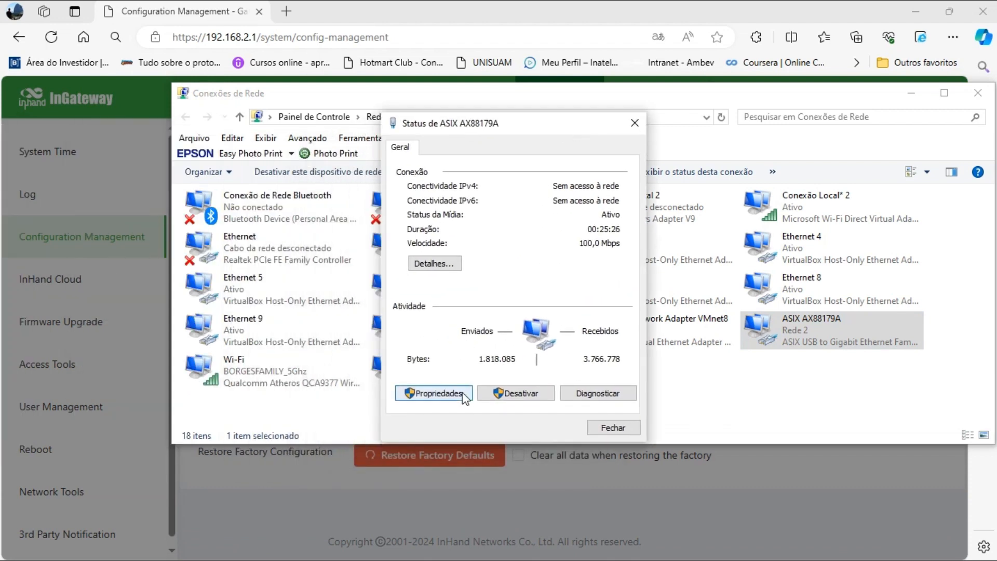
{"action": "left_click", "coordinate": [463, 395]}
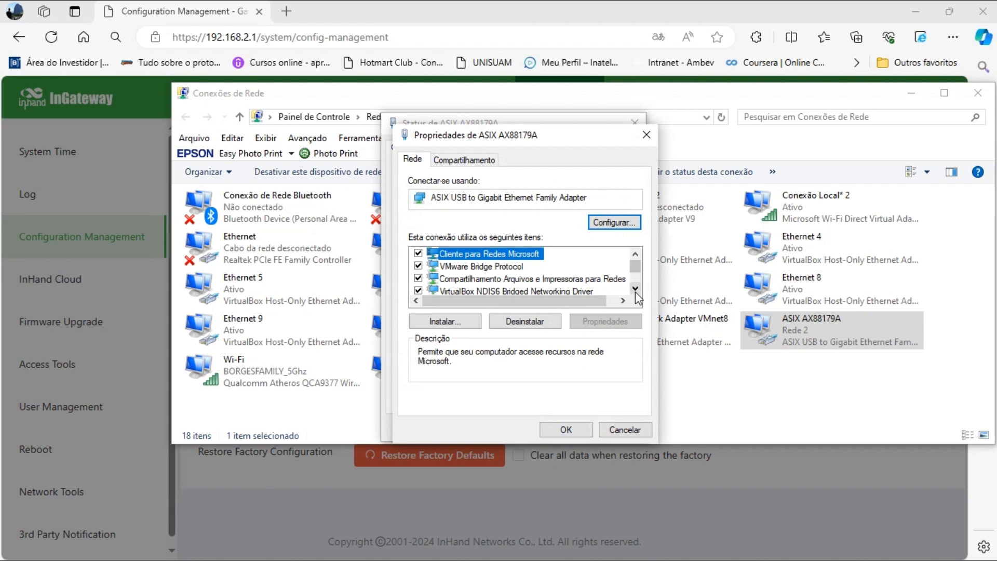
{"action": "left_click", "coordinate": [635, 291]}
{"action": "left_click", "coordinate": [635, 292]}
{"action": "left_click", "coordinate": [635, 291]}
{"action": "left_click", "coordinate": [635, 291]}
{"action": "left_click", "coordinate": [635, 291]}
{"action": "left_click", "coordinate": [635, 292]}
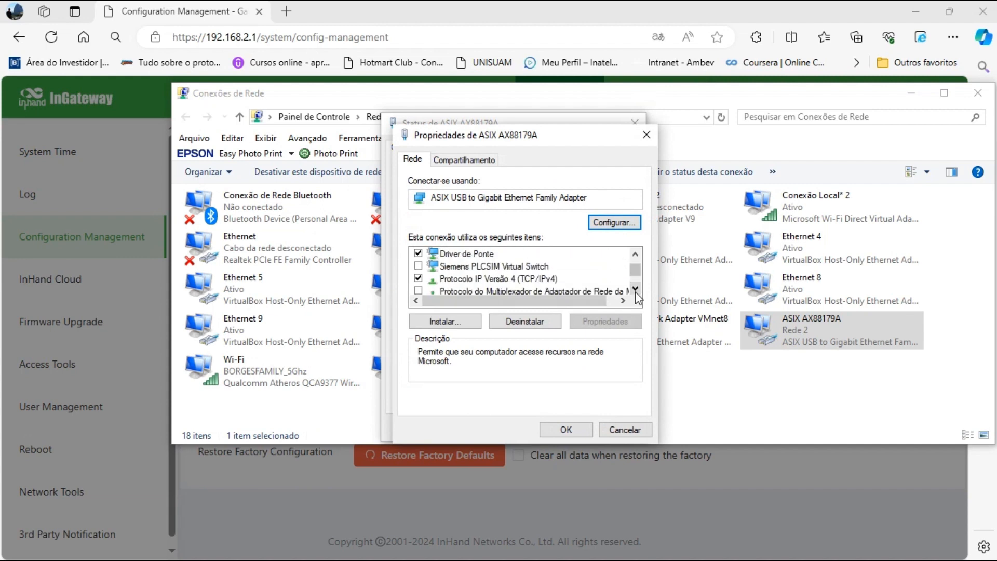
Set its IPv4 to fixed 192.168.0.111 with mask 255.255.255.0 and close the dialogs.
{"action": "double_click", "coordinate": [516, 281]}
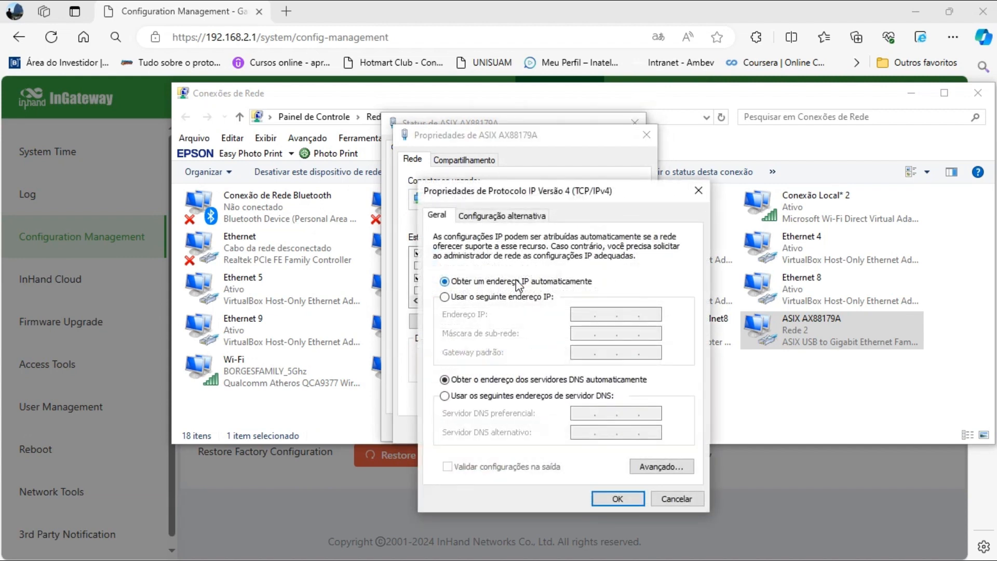
{"action": "left_click", "coordinate": [445, 298]}
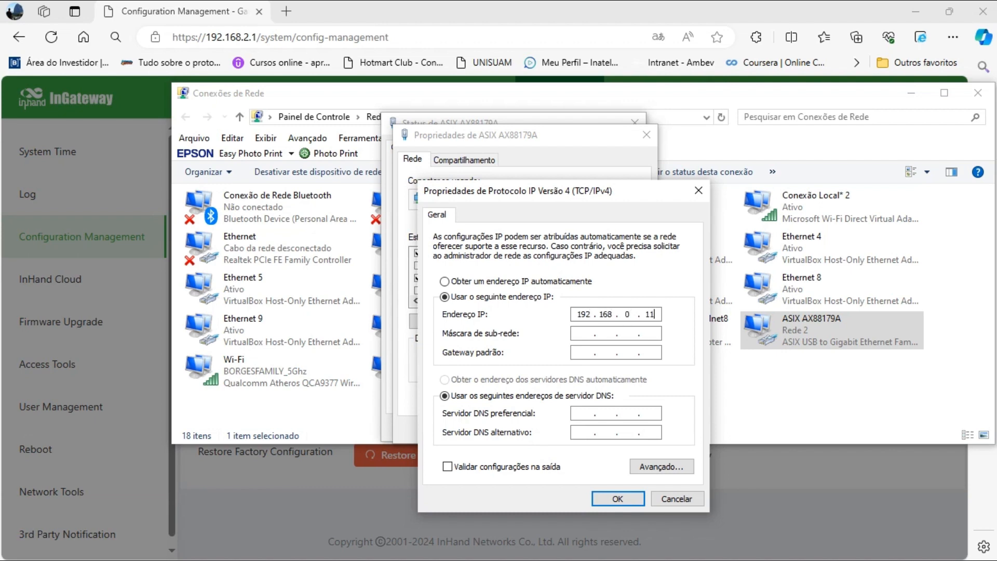
{"action": "key", "text": "Tab"}
{"action": "left_click", "coordinate": [621, 497]}
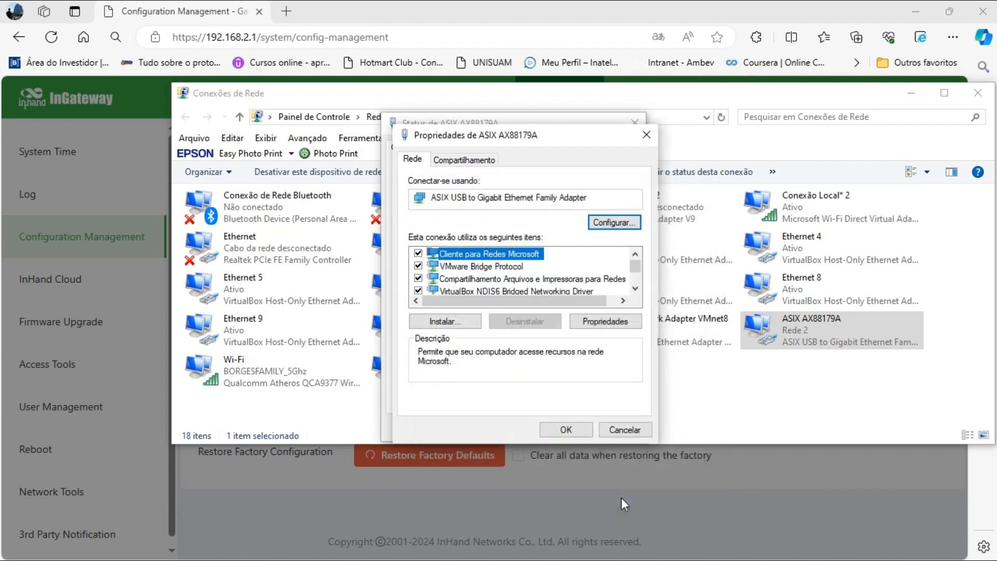
{"action": "left_click_drag", "start_coordinate": [531, 138], "coordinate": [435, 264]}
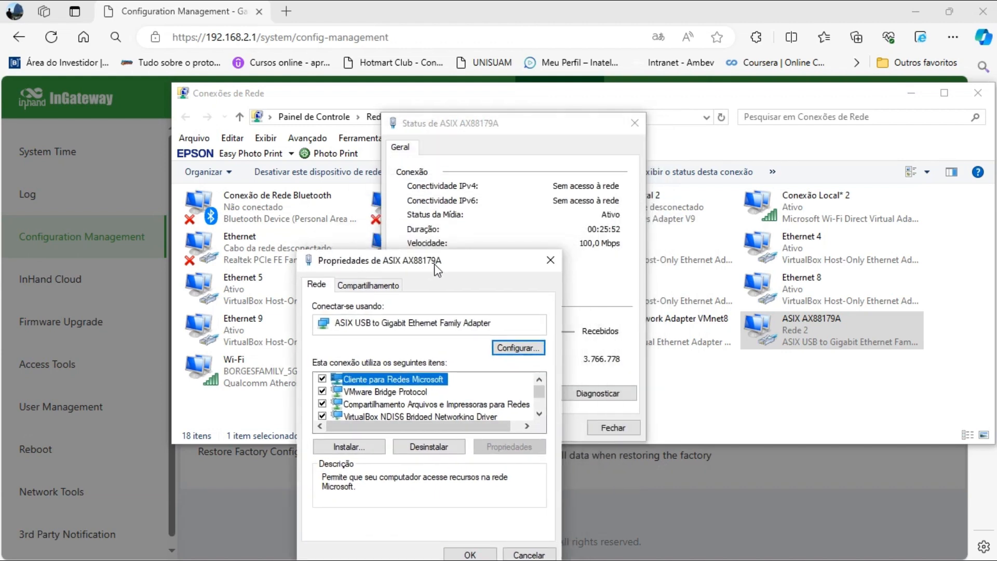
{"action": "left_click", "coordinate": [477, 554]}
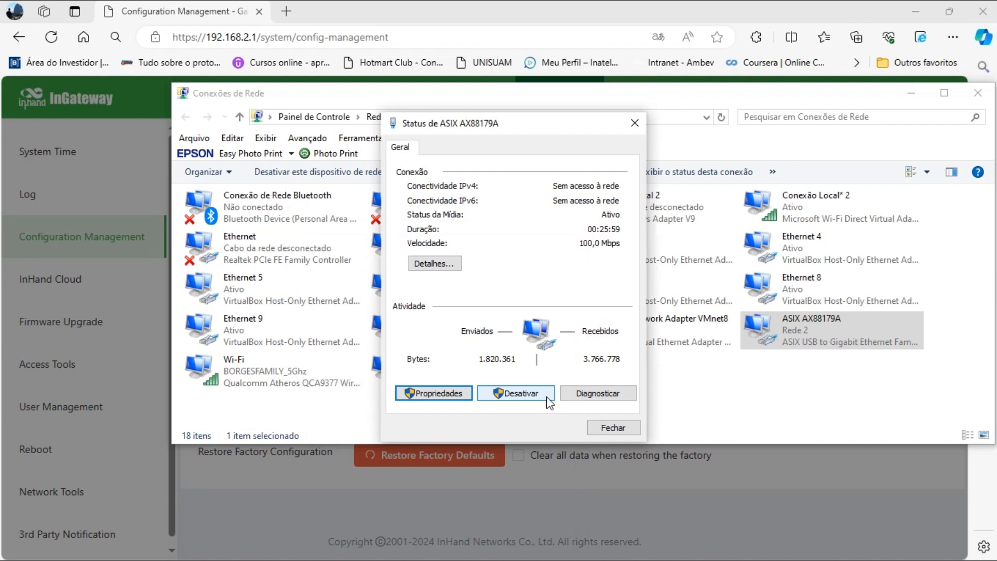
{"action": "left_click", "coordinate": [616, 428]}
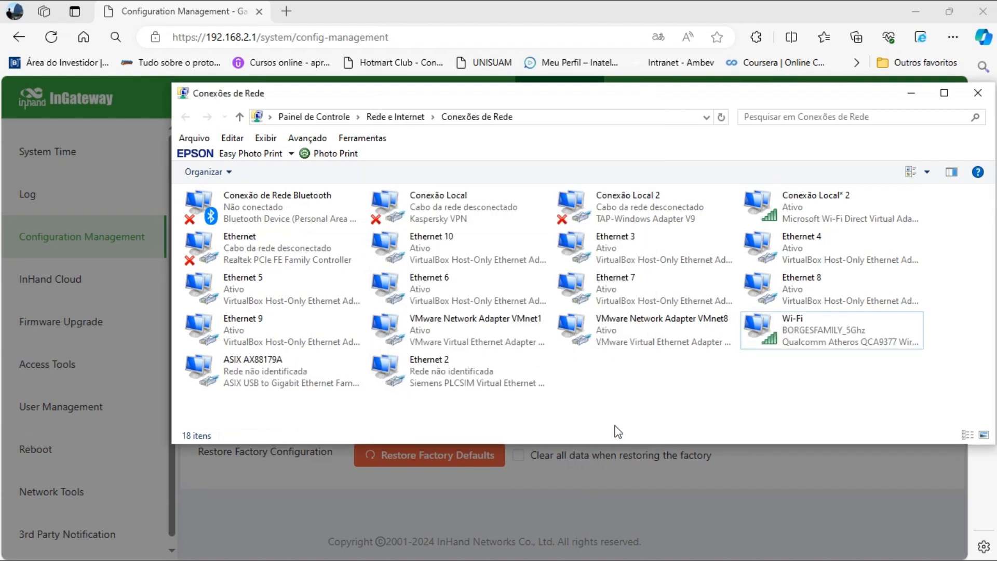
Minimize the Conexões de Rede window while the gateway finishes rebooting.
{"action": "left_click", "coordinate": [912, 98]}
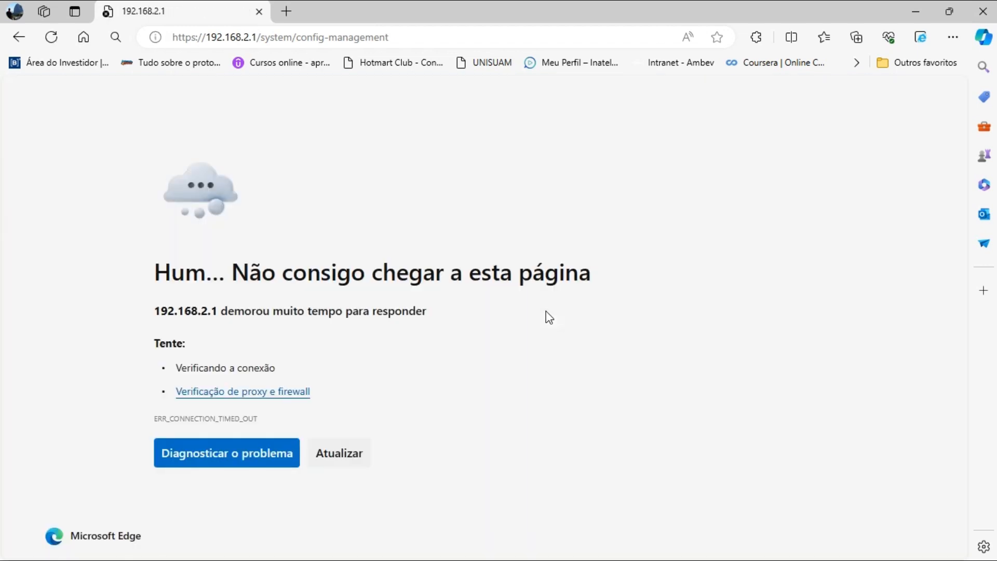
Load the gateway's new address 192.168.0.113 in the browser.
{"action": "left_click", "coordinate": [412, 47]}
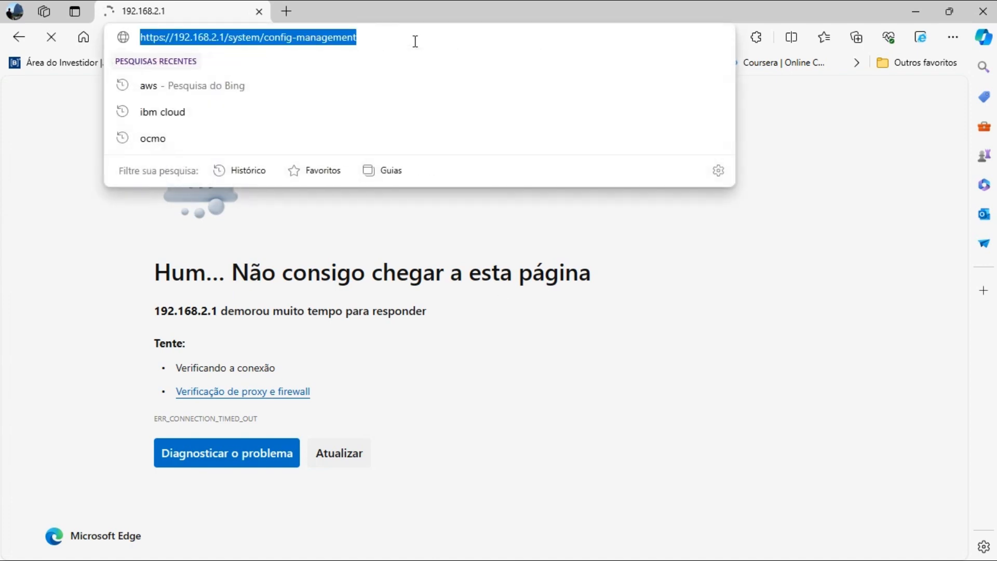
{"action": "type", "text": "192.168.0.113"}
{"action": "key", "text": "Return"}
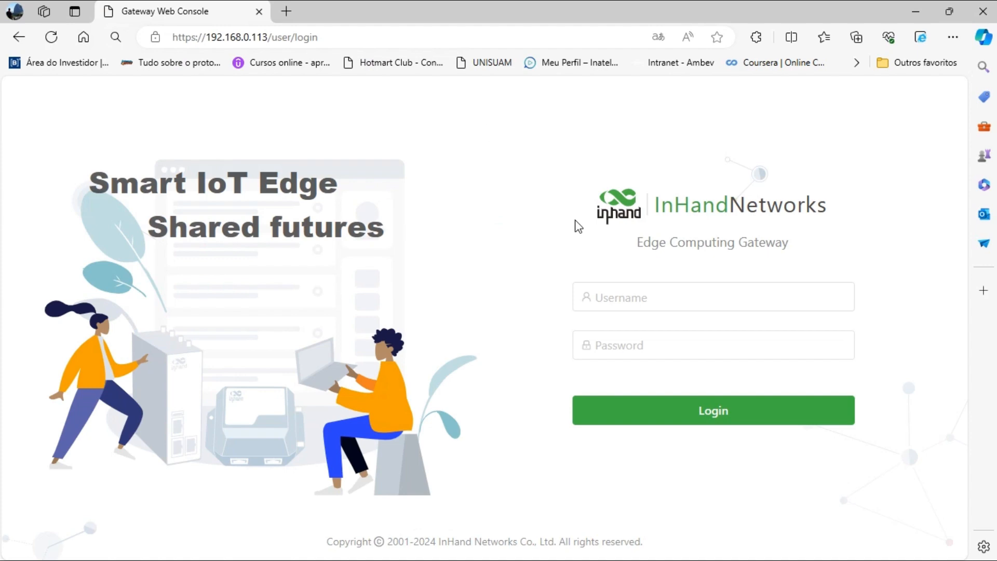
Log in to the gateway with the admin account credentials.
{"action": "left_click", "coordinate": [623, 288]}
{"action": "type", "text": "adm"}
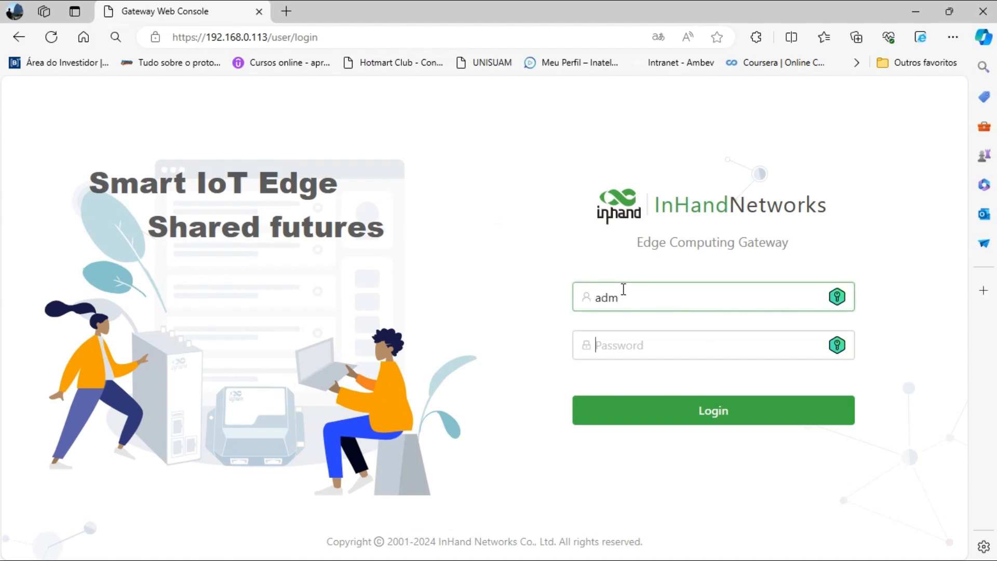
{"action": "type", "text": "1"}
{"action": "key", "text": "Return"}
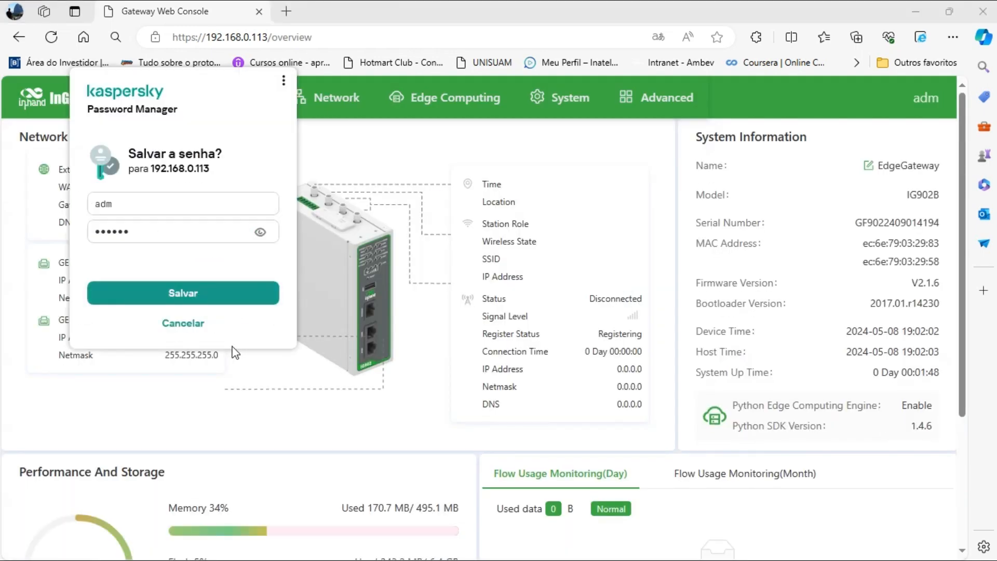
Decline saving the password and go to Edge Computing > Device Supervisor > Measure Monitor.
{"action": "left_click", "coordinate": [182, 323]}
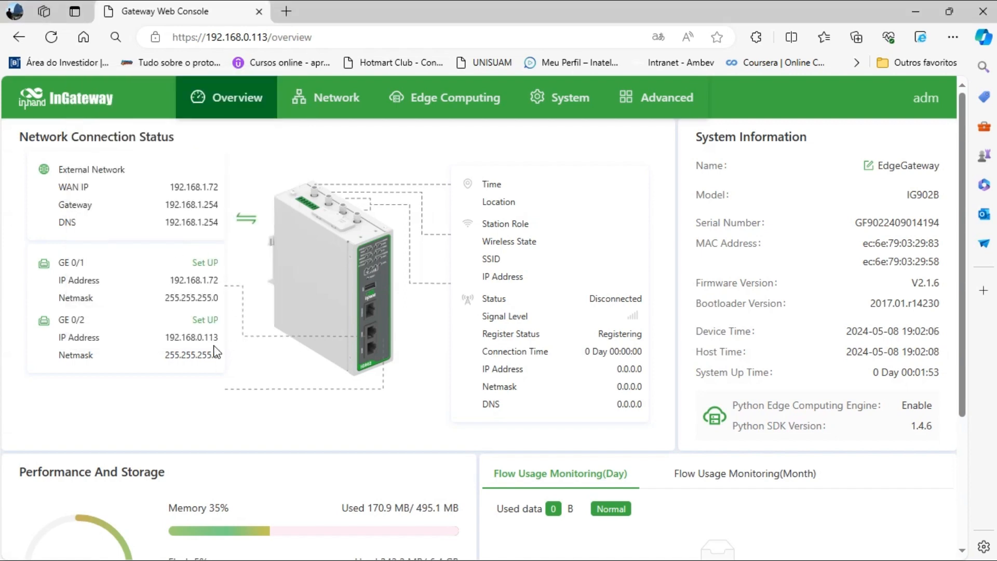
{"action": "left_click", "coordinate": [425, 102]}
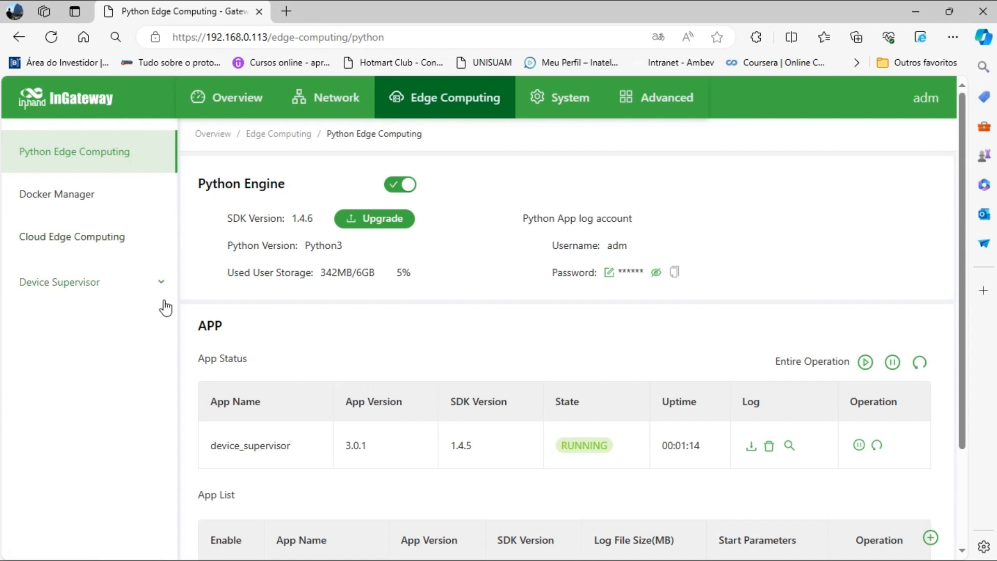
{"action": "left_click", "coordinate": [163, 298]}
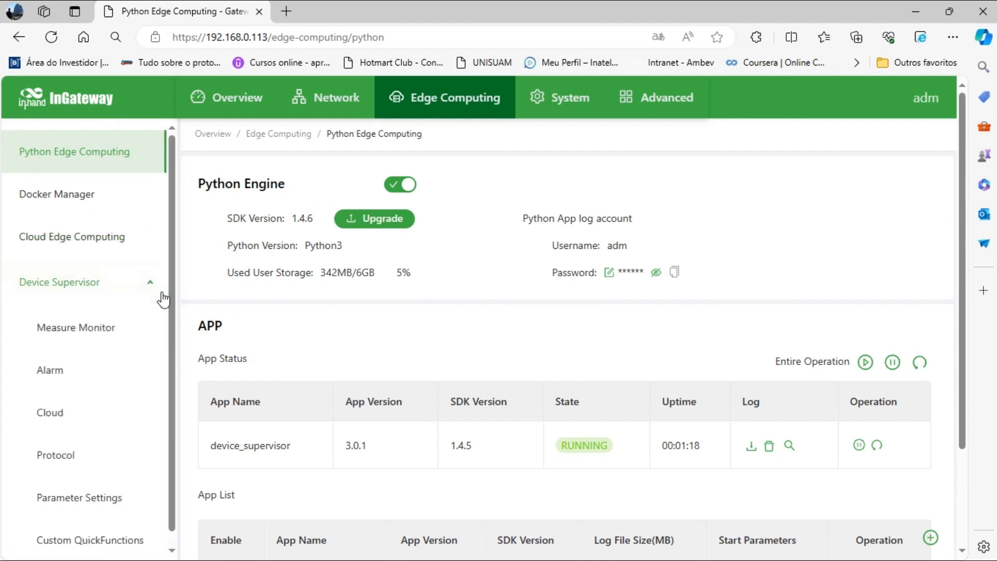
{"action": "left_click", "coordinate": [92, 339]}
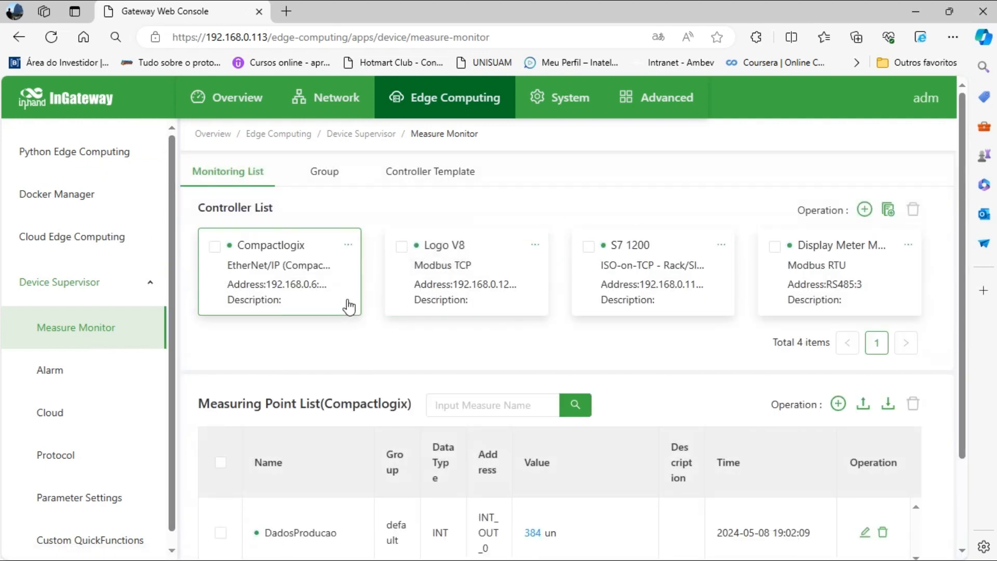
View the measuring points of the Logo V8, S7 1200 and Display Meter Modbus controllers.
{"action": "left_click", "coordinate": [451, 288]}
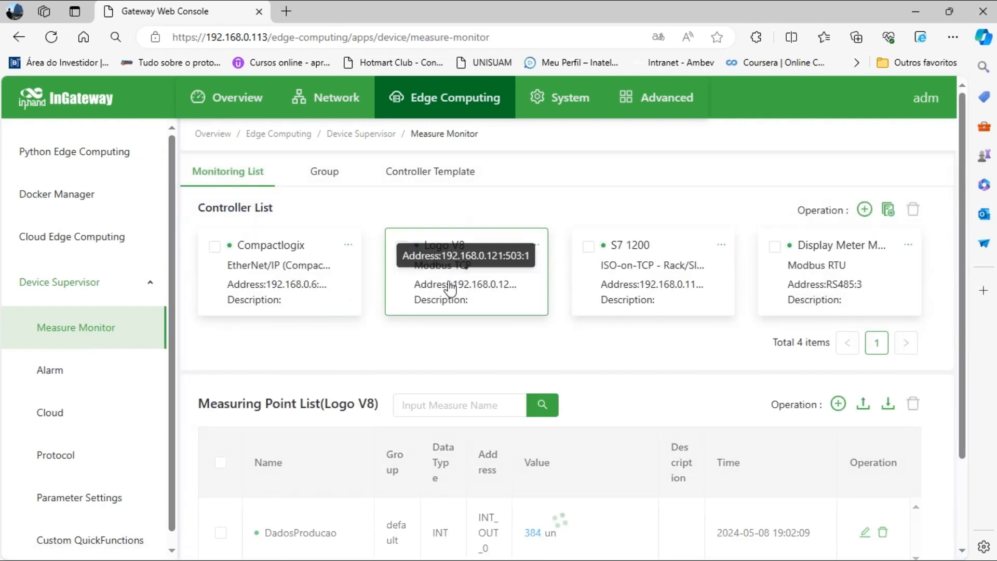
{"action": "left_click", "coordinate": [630, 289]}
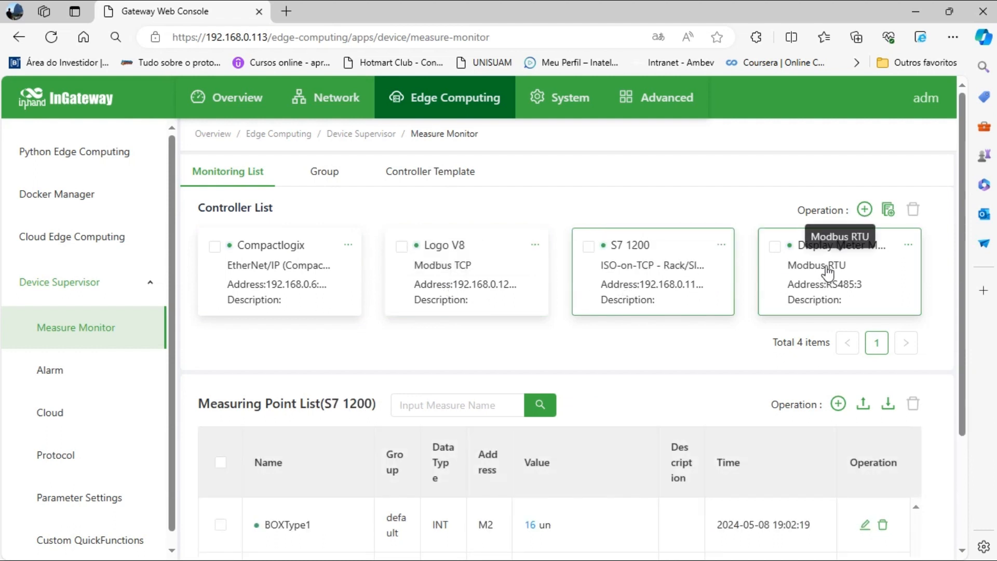
{"action": "left_click", "coordinate": [827, 273]}
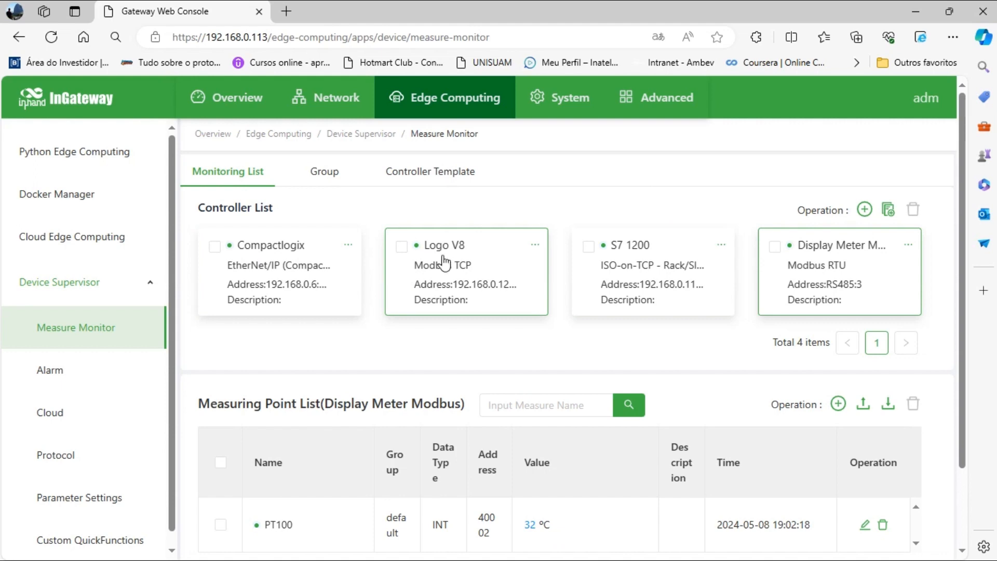
Go to System > Configuration Management on the gateway at 192.168.0.113.
{"action": "left_click", "coordinate": [572, 101]}
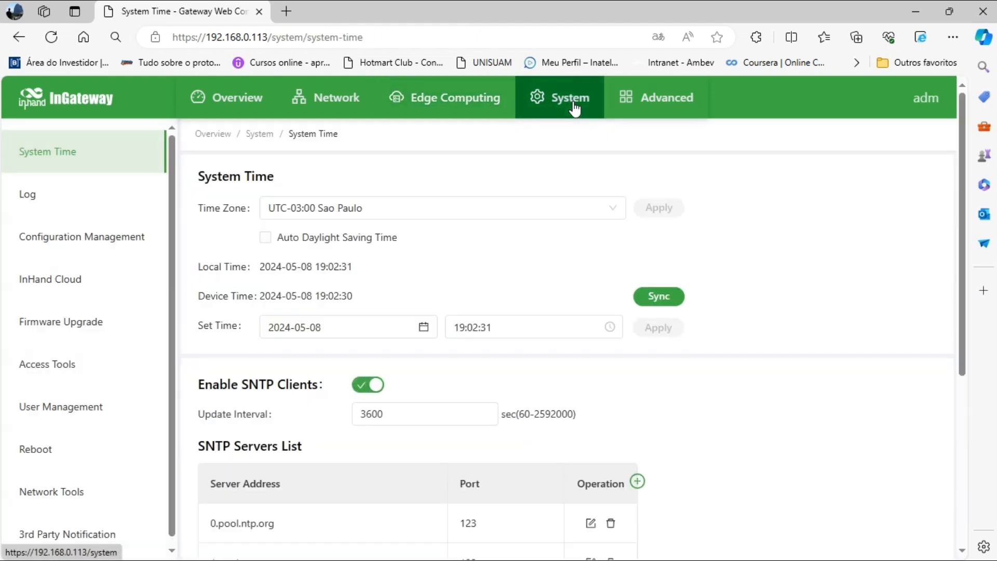
{"action": "left_click", "coordinate": [87, 244]}
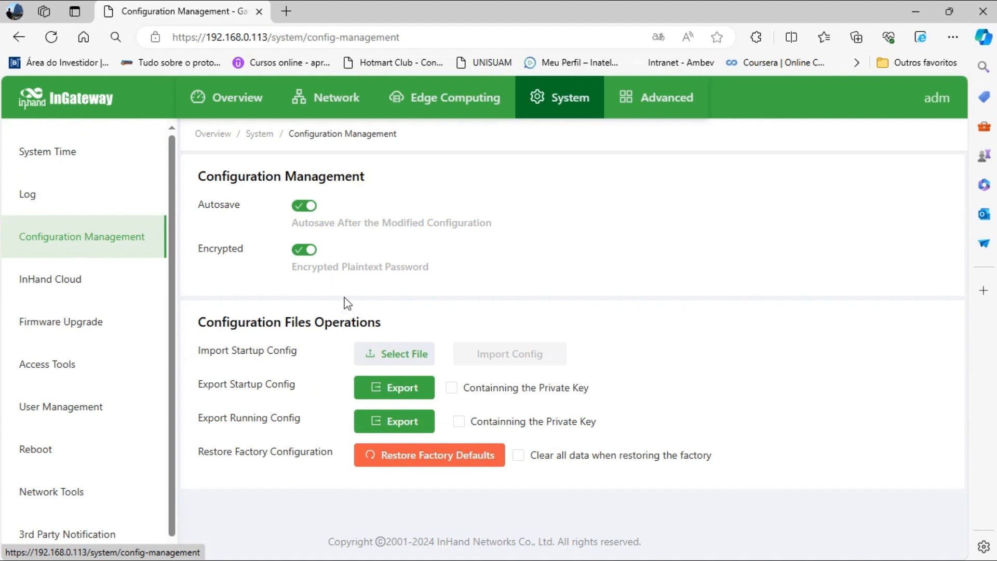